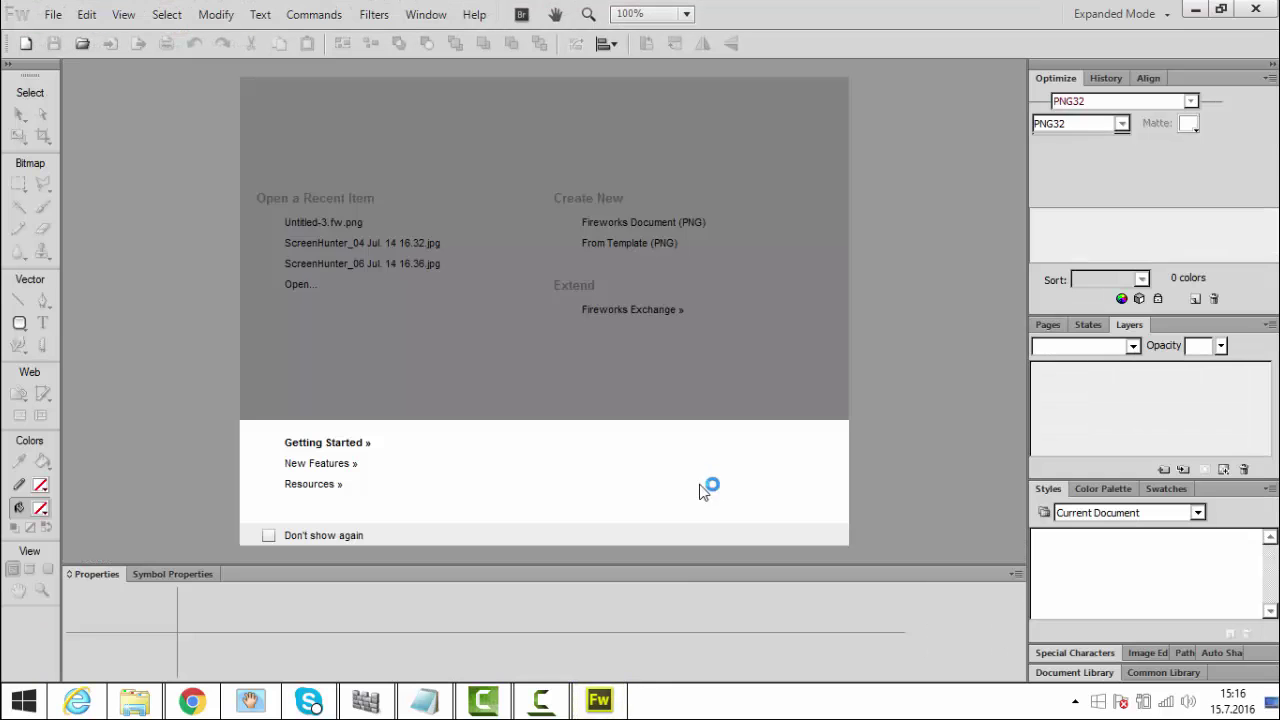
- Create a new 500 x 500 Fireworks PNG document and quit the CS6 Master Collection window
{"action": "left_click", "coordinate": [622, 232]}
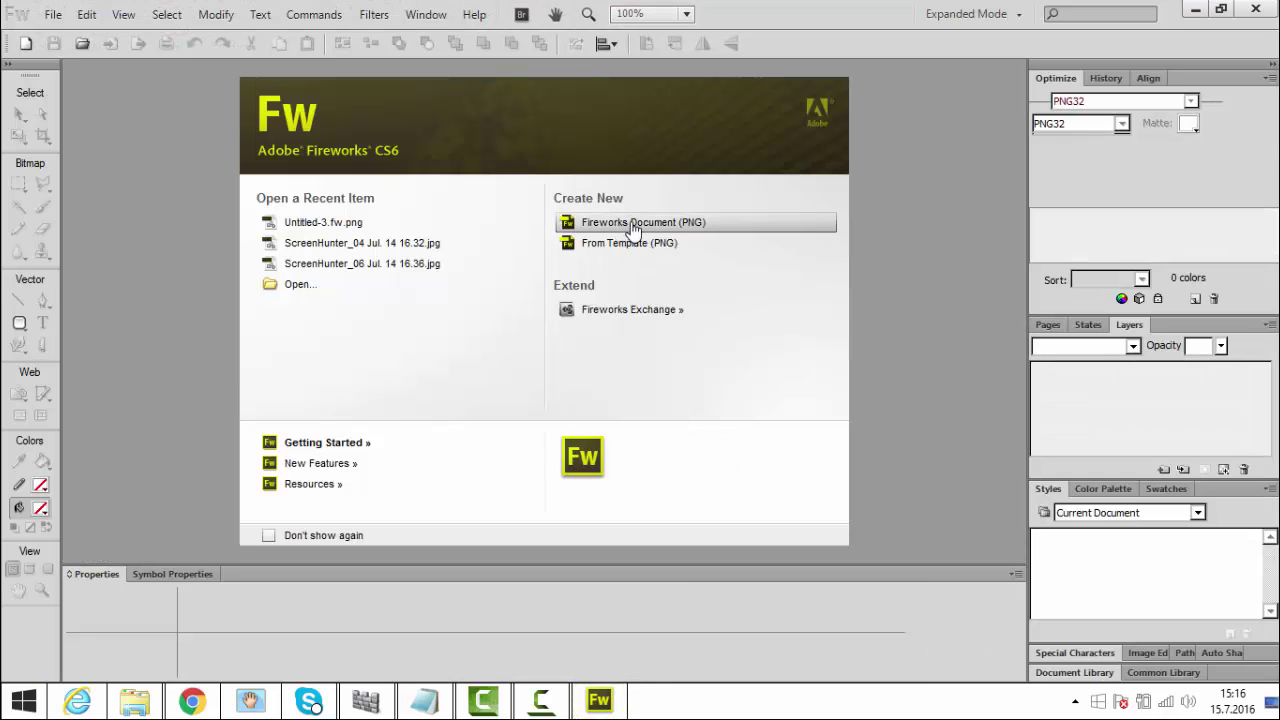
{"action": "left_click", "coordinate": [697, 465]}
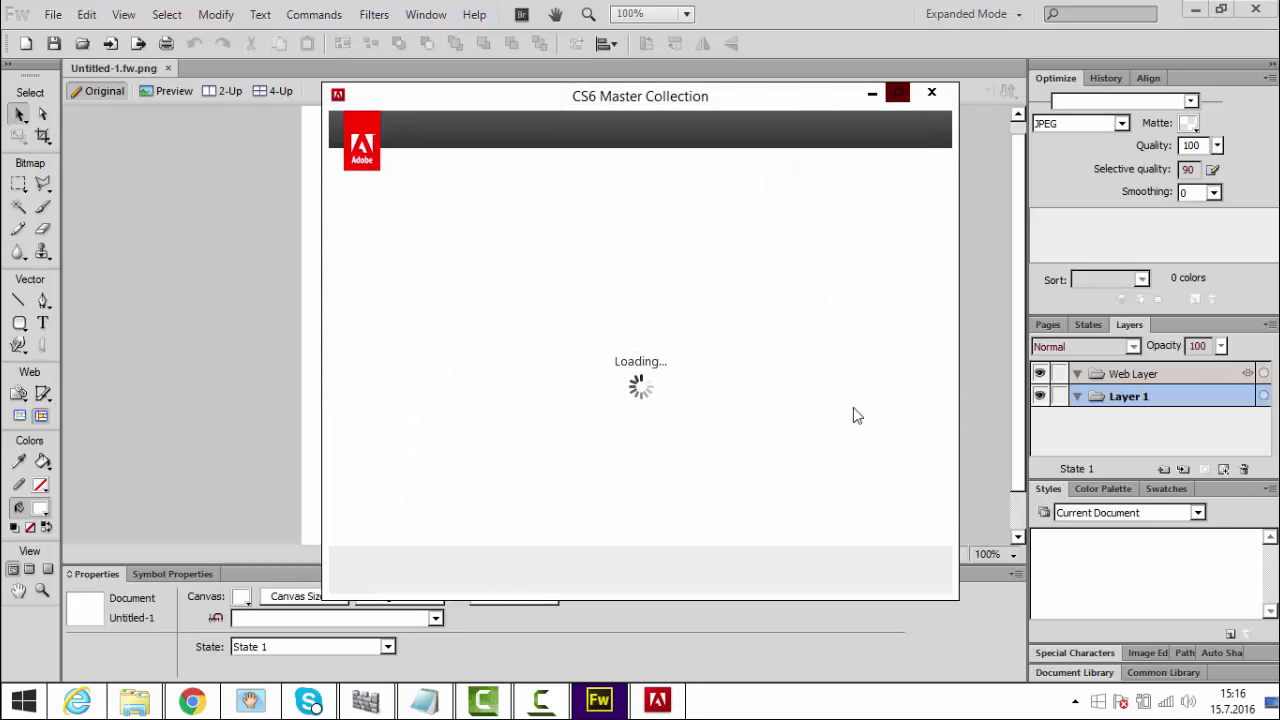
{"action": "key", "text": "alt+F4"}
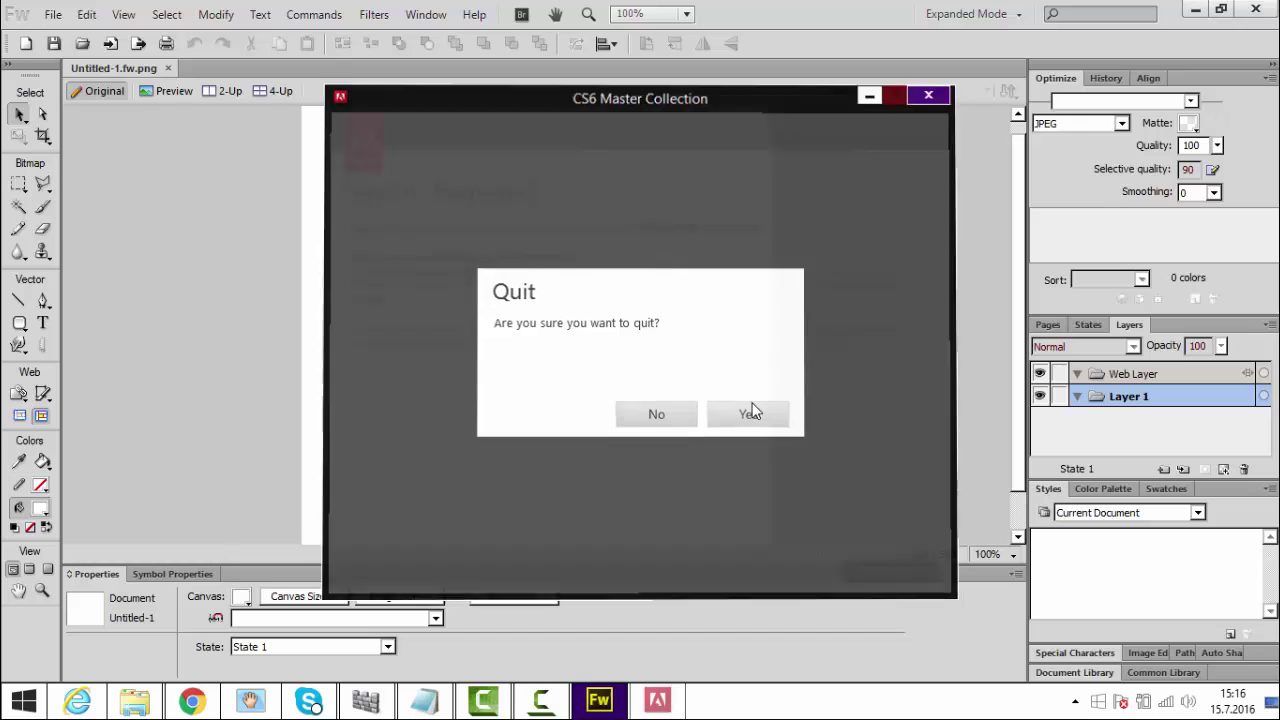
{"action": "left_click", "coordinate": [750, 413]}
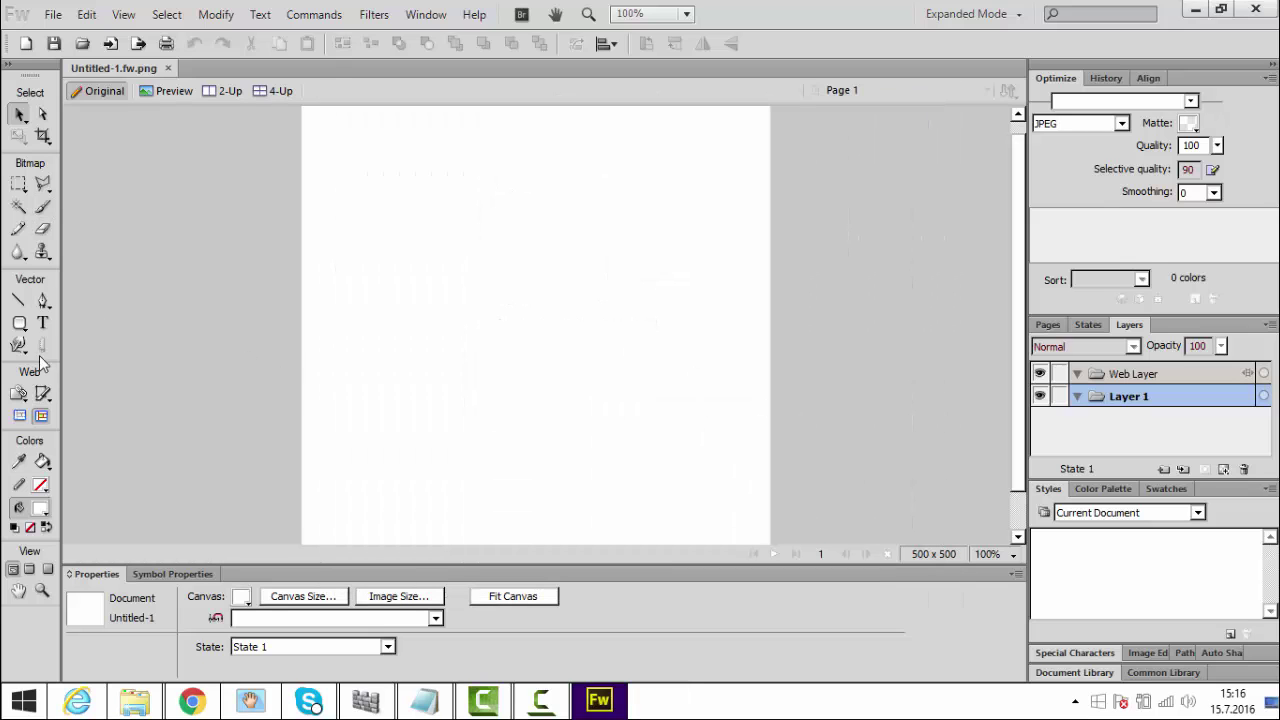
- Draw a rounded rectangle about 146 by 71 px near the middle of the canvas
{"action": "left_click", "coordinate": [18, 326]}
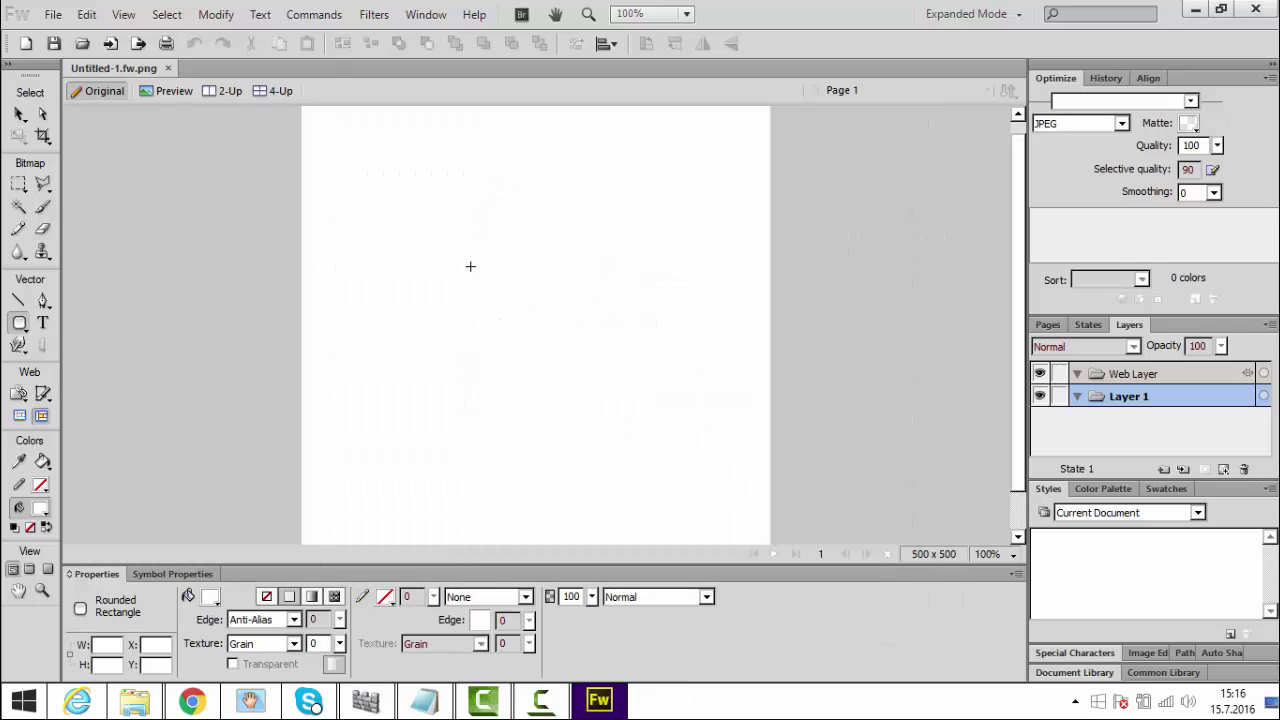
{"action": "left_click_drag", "start_coordinate": [470, 266], "coordinate": [608, 337]}
{"action": "key", "text": "v"}
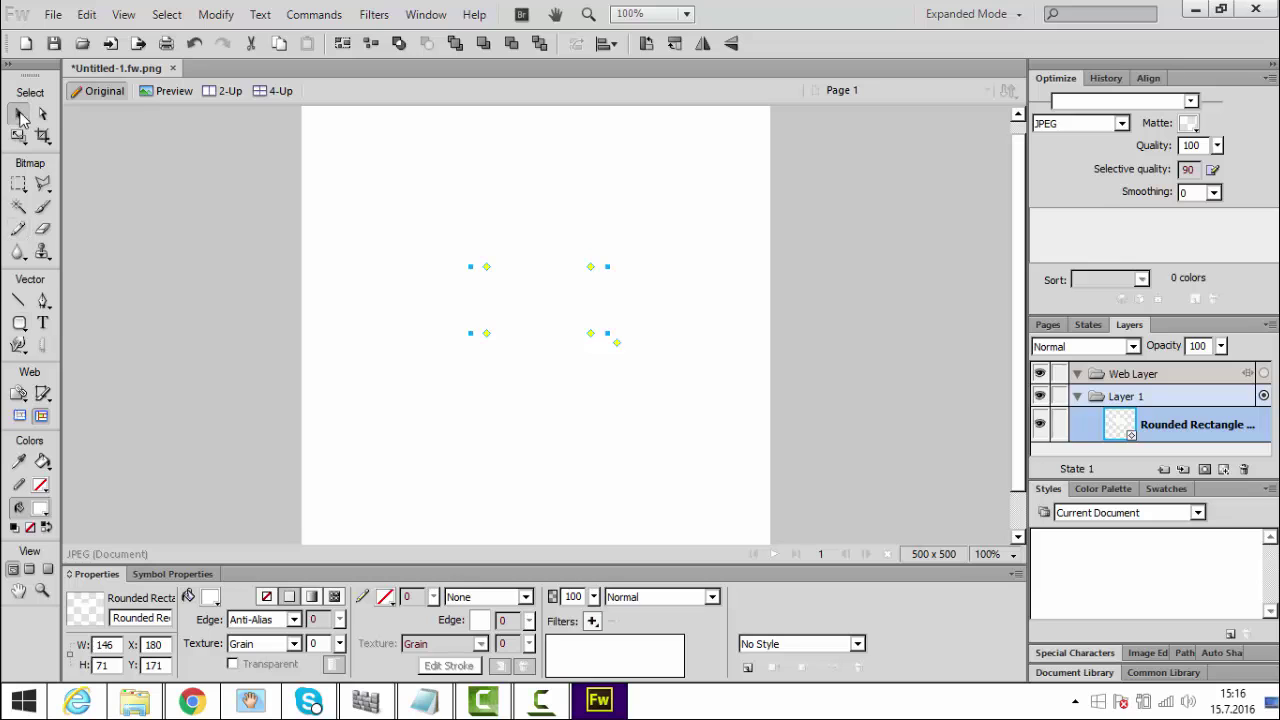
{"action": "key", "text": "ctrl+z"}
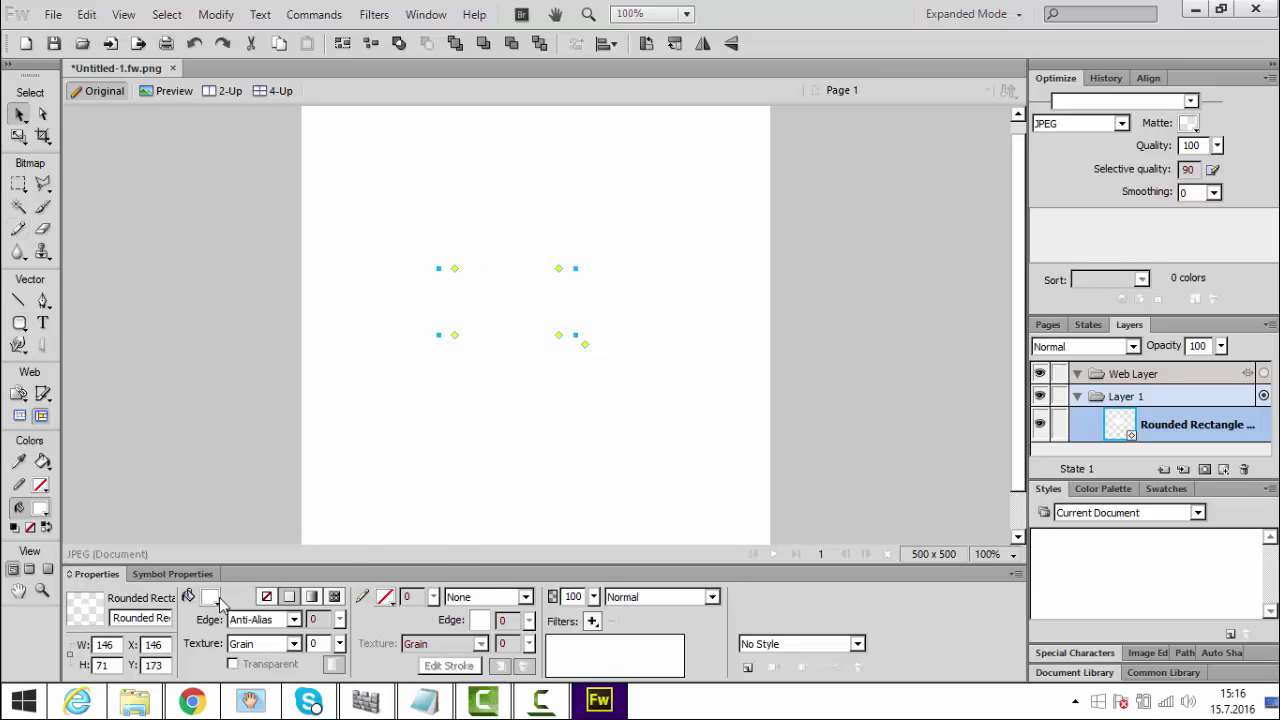
- Fill the rounded rectangle with dark navy blue and move it to about X 160, Y 179
{"action": "left_click", "coordinate": [212, 598]}
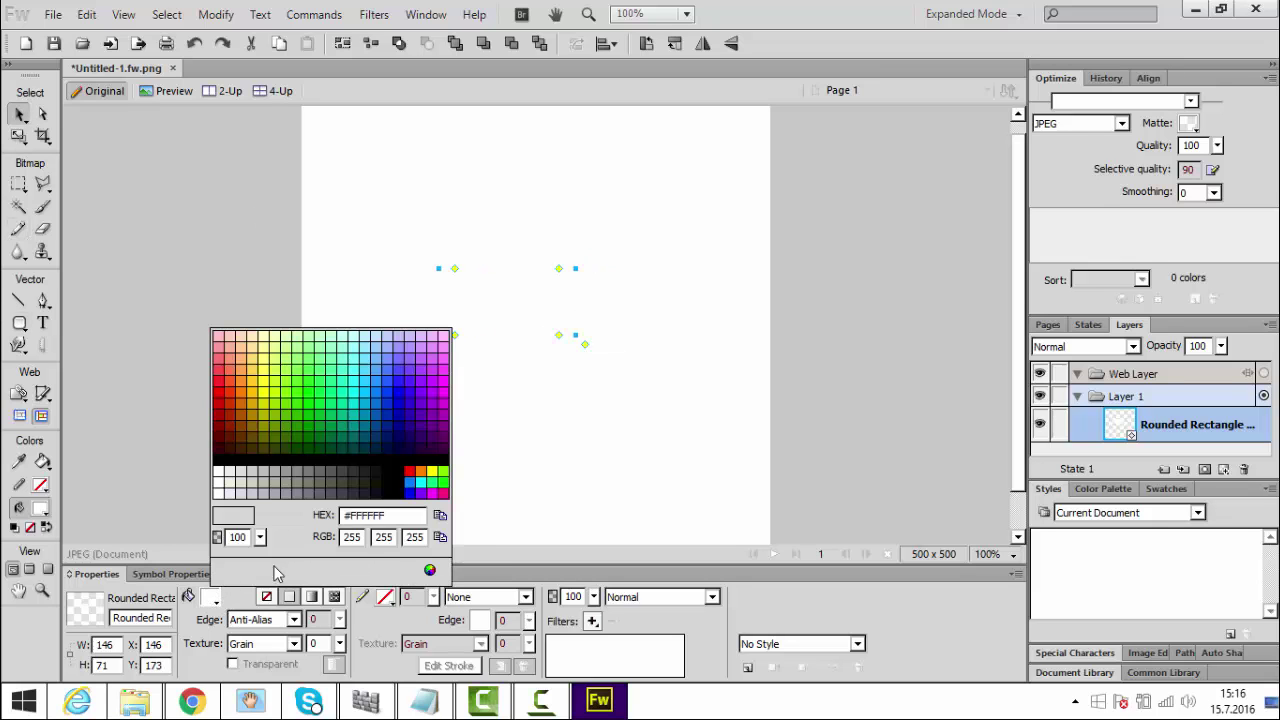
{"action": "left_click", "coordinate": [398, 426]}
{"action": "left_click_drag", "start_coordinate": [506, 300], "coordinate": [520, 306]}
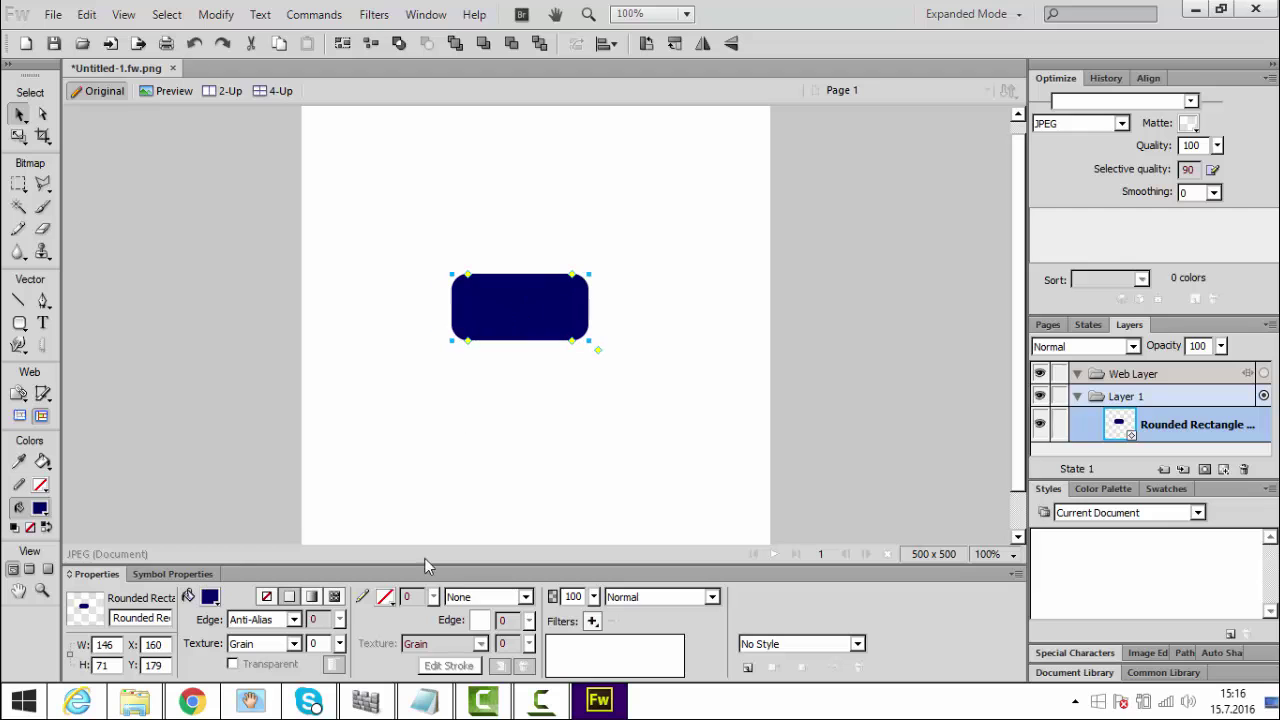
- Give the rounded rectangle a cyan #26FFFF stroke with a width of 5
{"action": "left_click", "coordinate": [385, 597]}
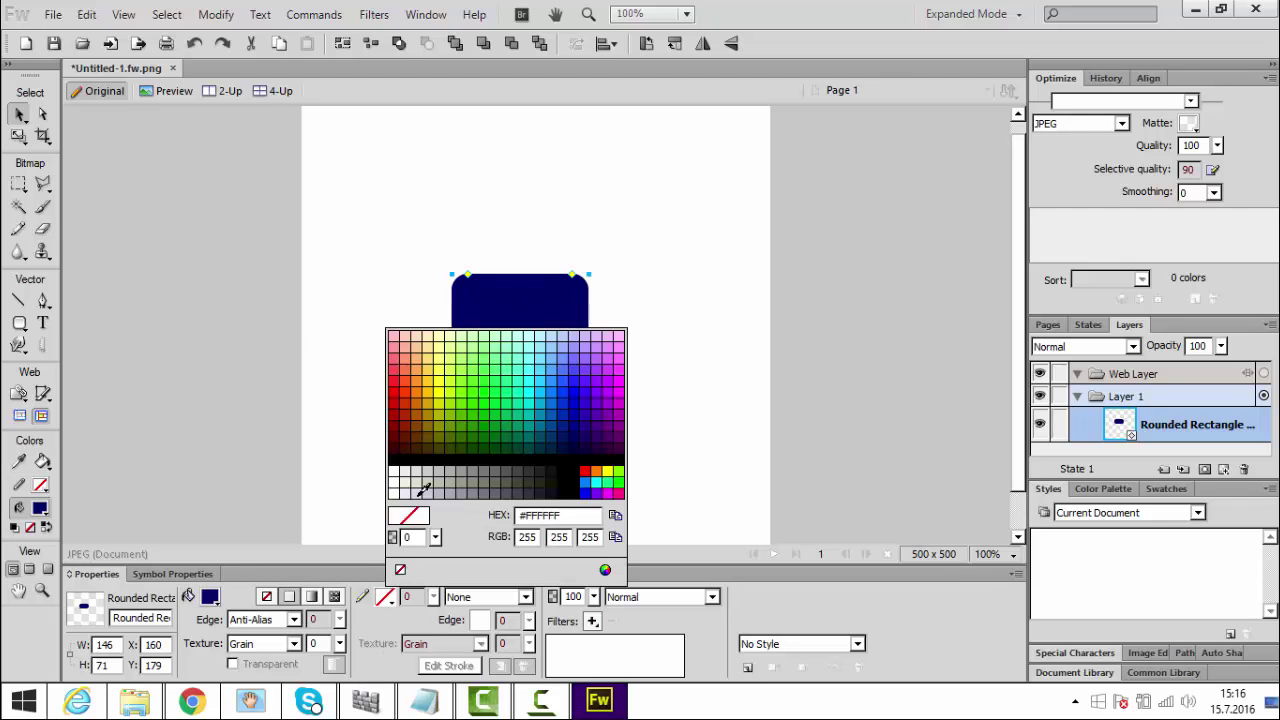
{"action": "left_click", "coordinate": [531, 378]}
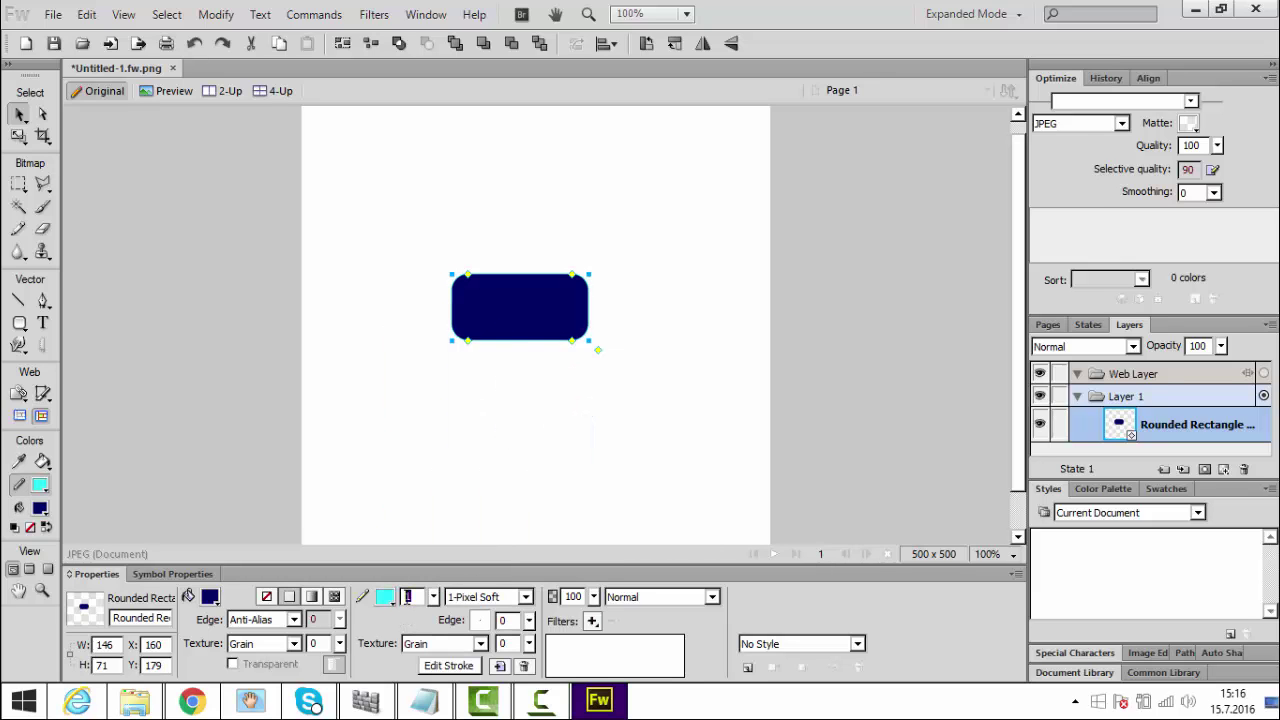
{"action": "type", "text": "5"}
{"action": "key", "text": "Return"}
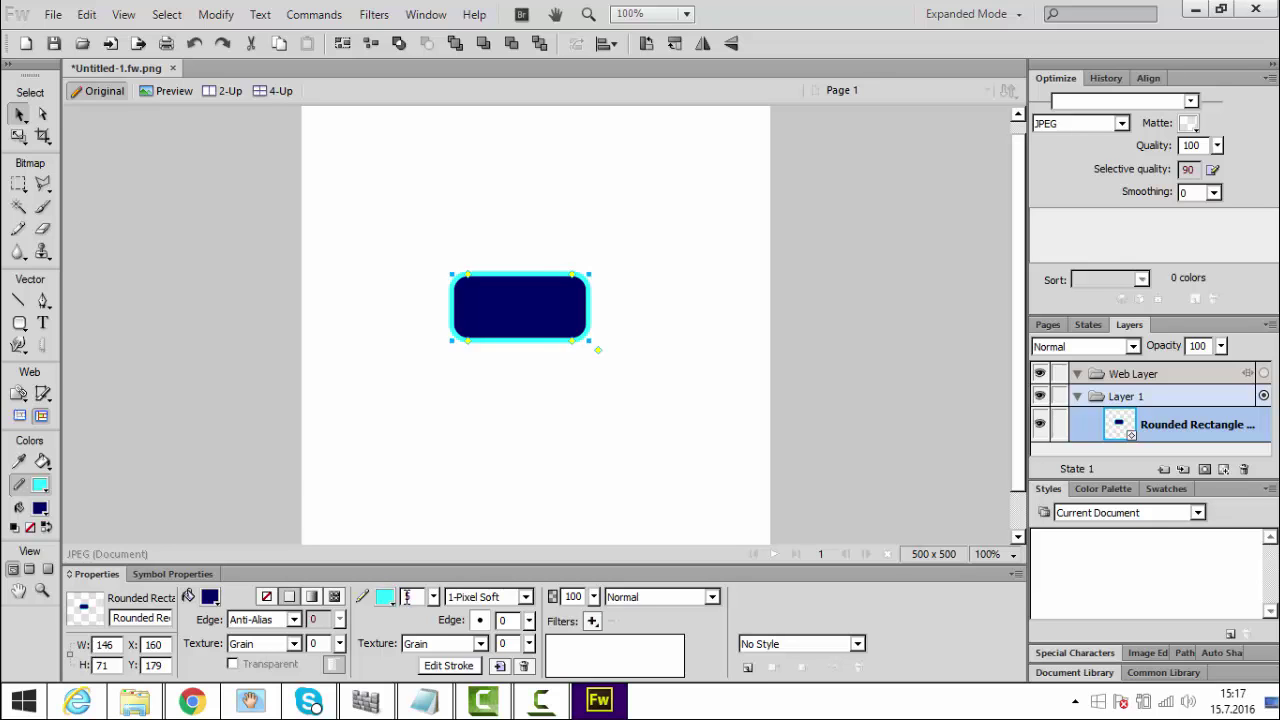
- Add a white text label reading "Google" below the rounded rectangle and move it onto the shape
{"action": "left_click", "coordinate": [43, 323]}
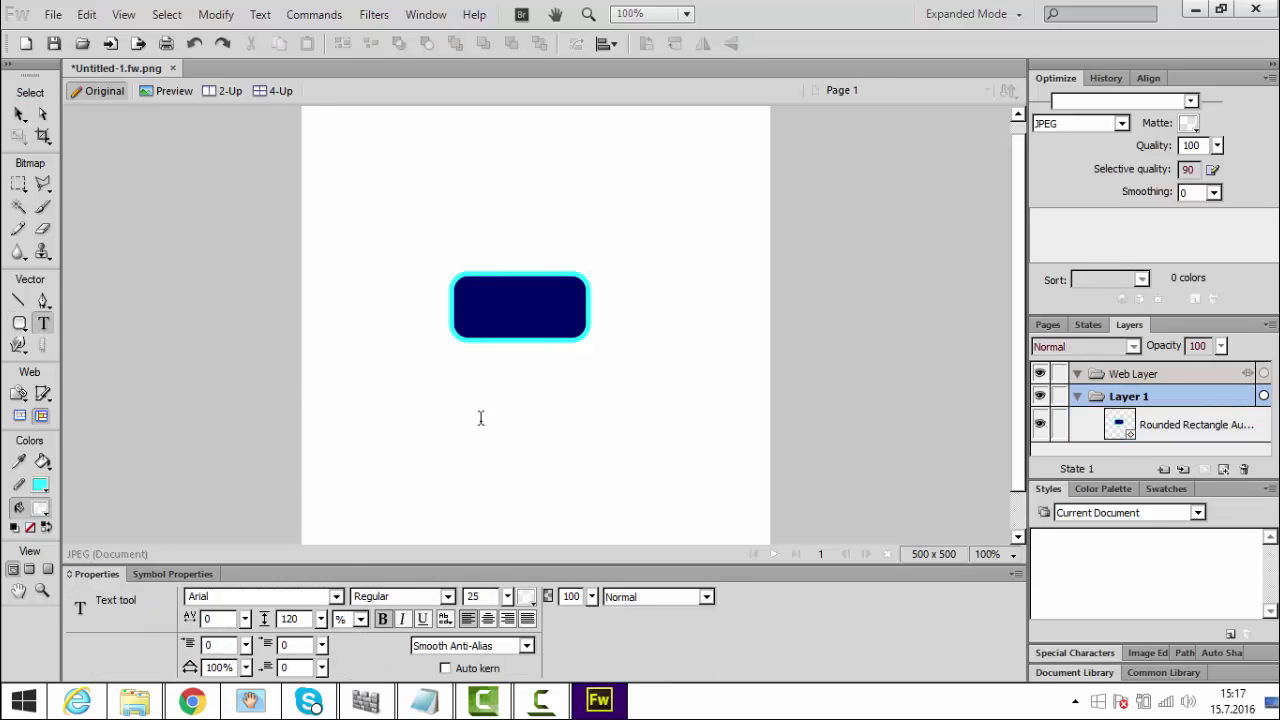
{"action": "left_click", "coordinate": [485, 415]}
{"action": "type", "text": "C"}
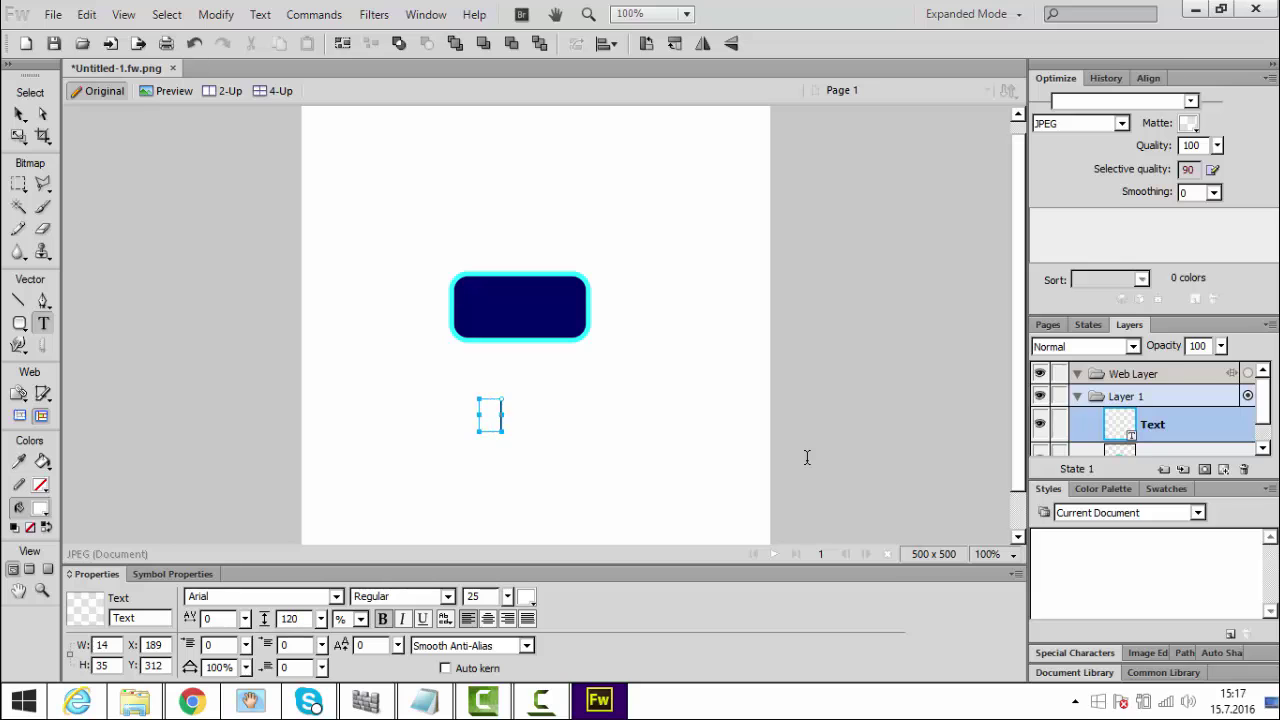
{"action": "type", "text": "ancel"}
{"action": "left_click", "coordinate": [19, 113]}
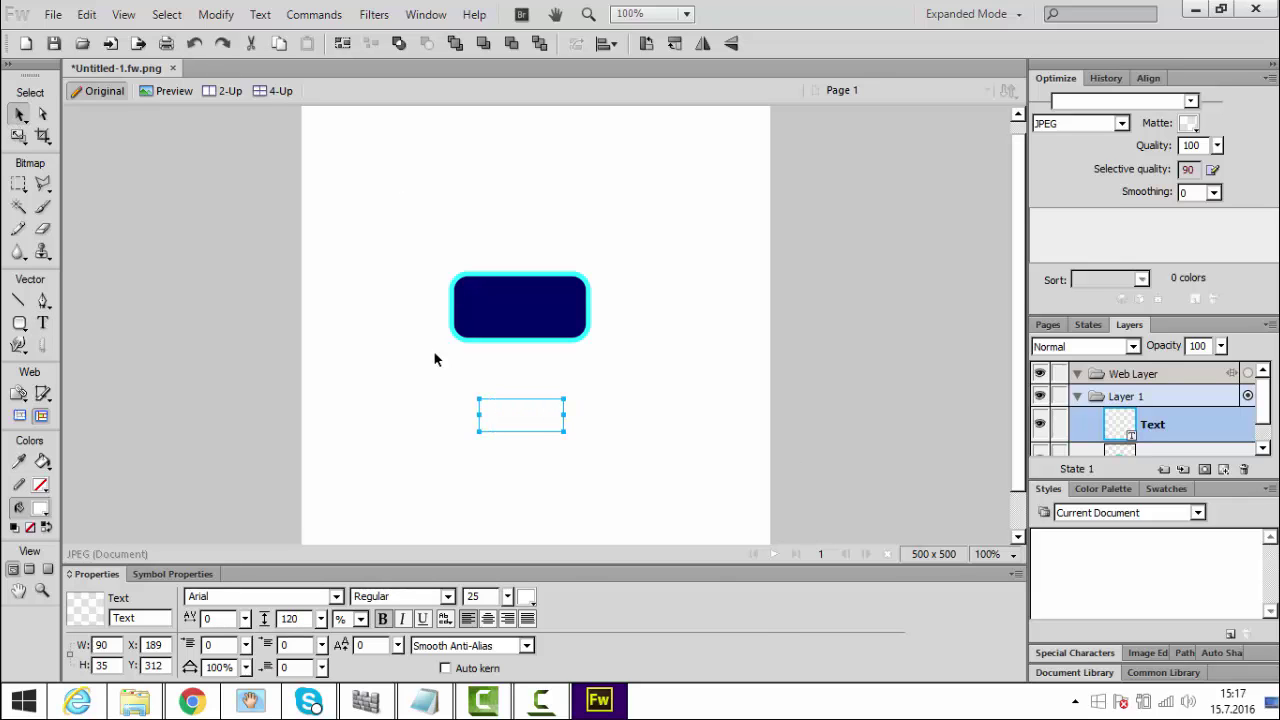
{"action": "left_click_drag", "start_coordinate": [517, 420], "coordinate": [497, 310]}
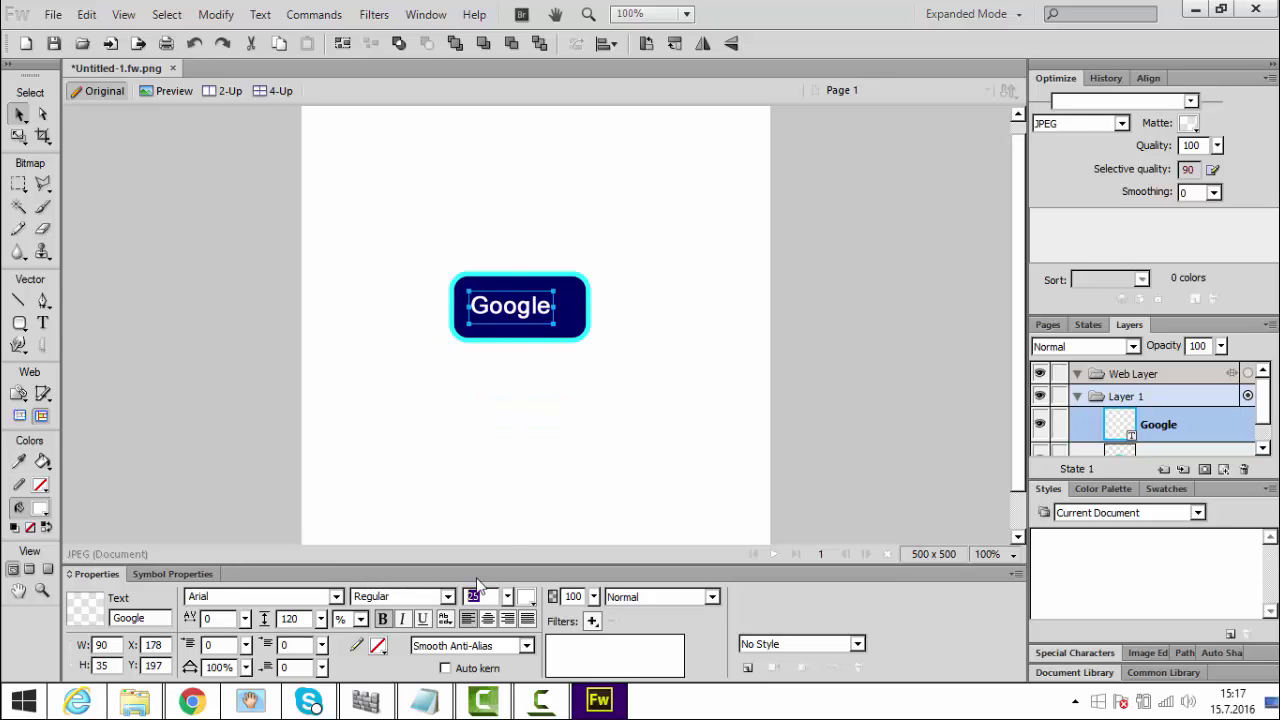
- Set the Google label's font size to 33 and reposition it in the centre of the rounded rectangle
{"action": "key", "text": "Return"}
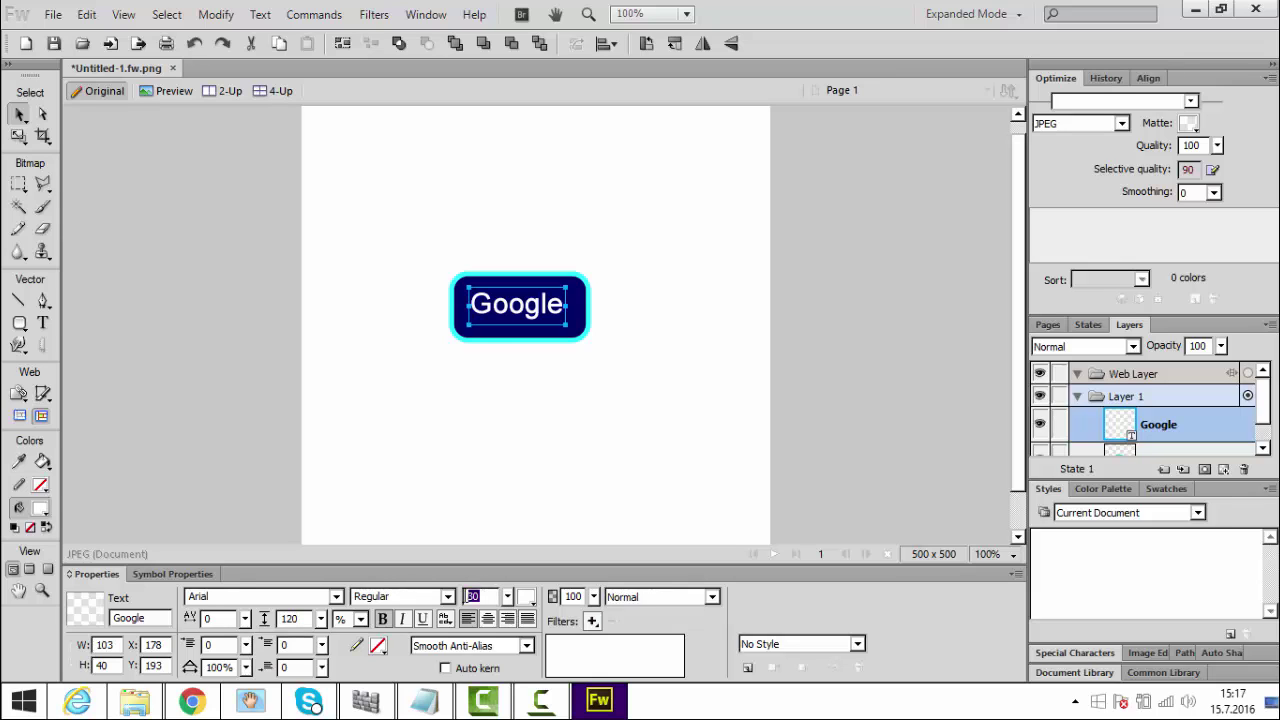
{"action": "key", "text": "Return"}
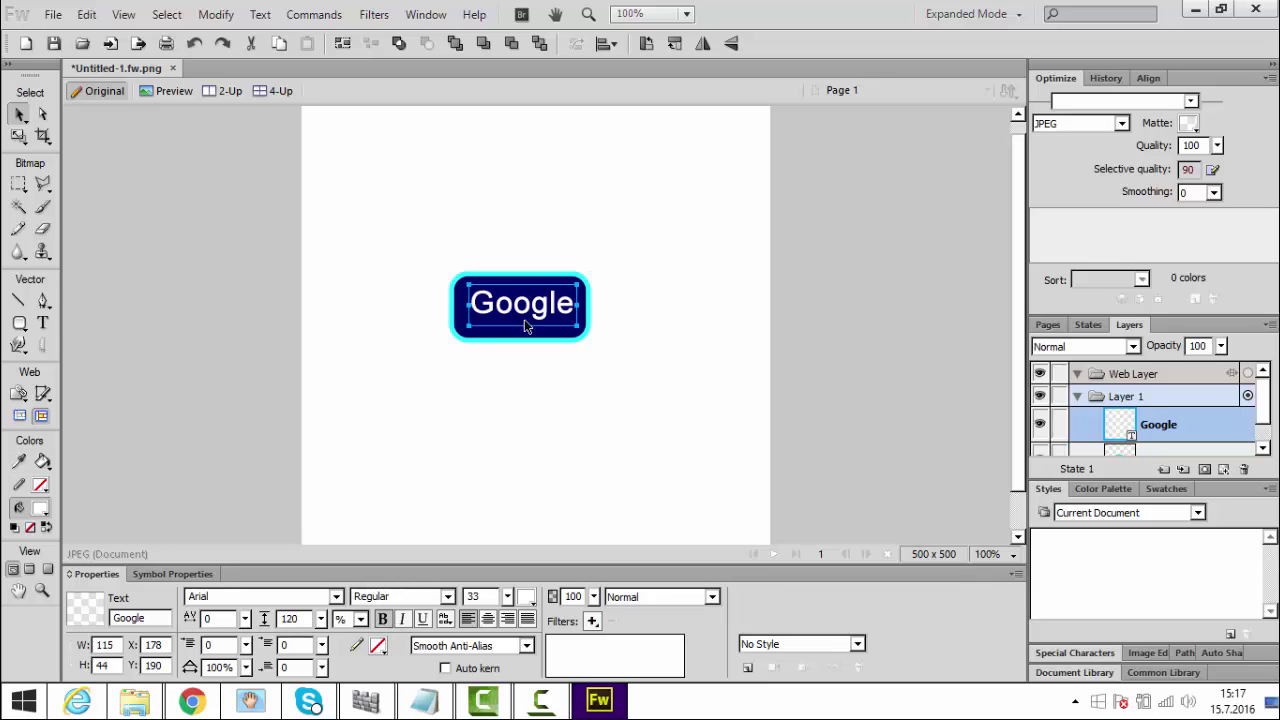
{"action": "left_click", "coordinate": [546, 362]}
{"action": "left_click_drag", "start_coordinate": [512, 312], "coordinate": [508, 313]}
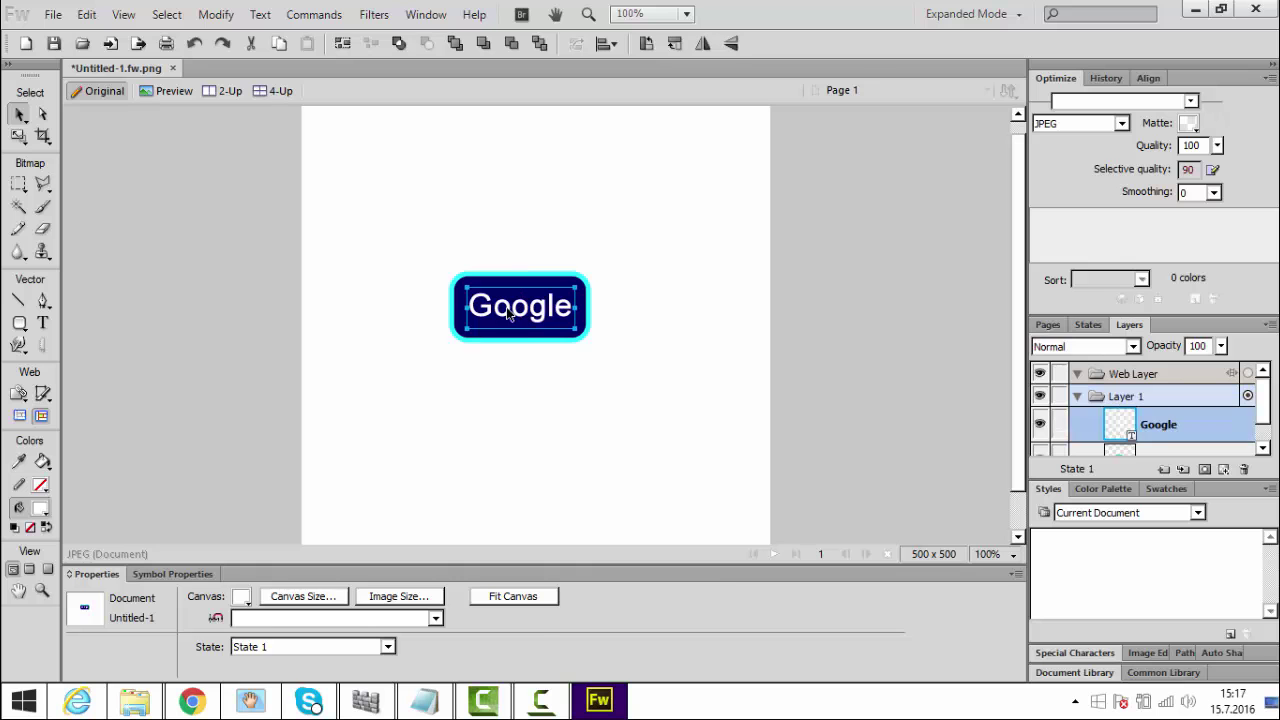
- Select the label and rounded rectangle, insert a new button symbol, and return to Page 1
{"action": "left_click_drag", "start_coordinate": [414, 240], "coordinate": [533, 312]}
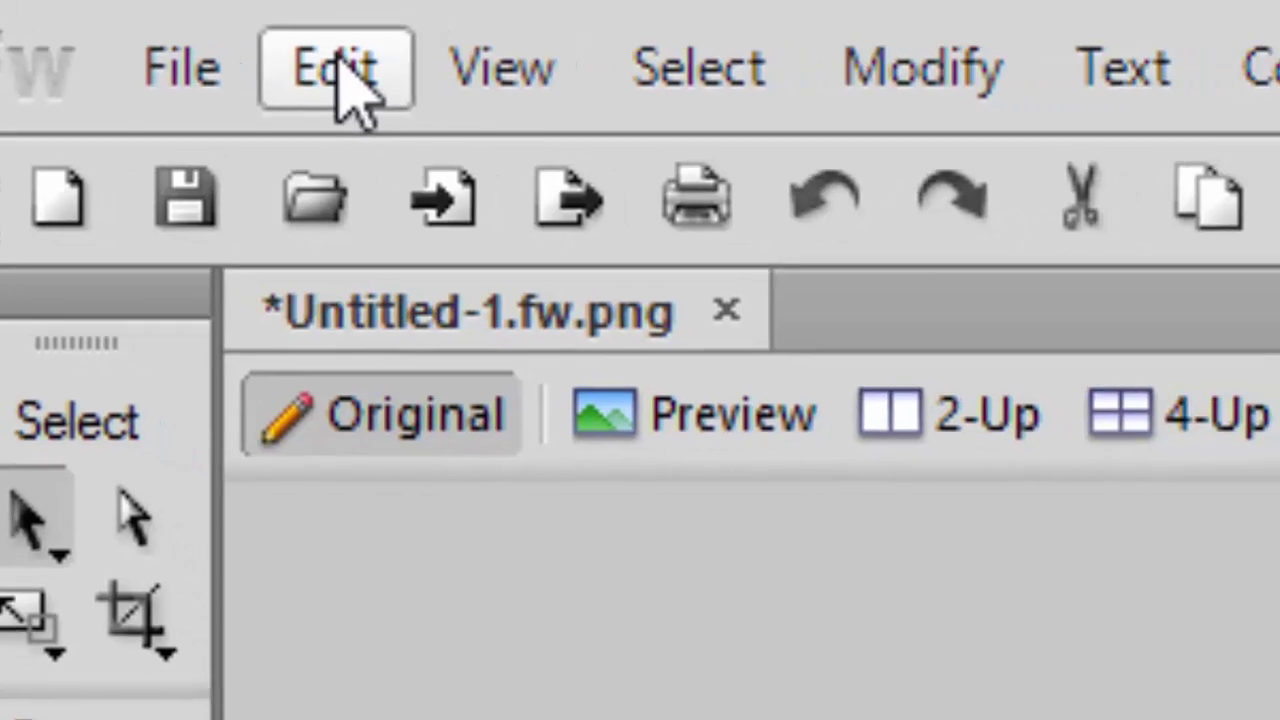
{"action": "left_click", "coordinate": [416, 88]}
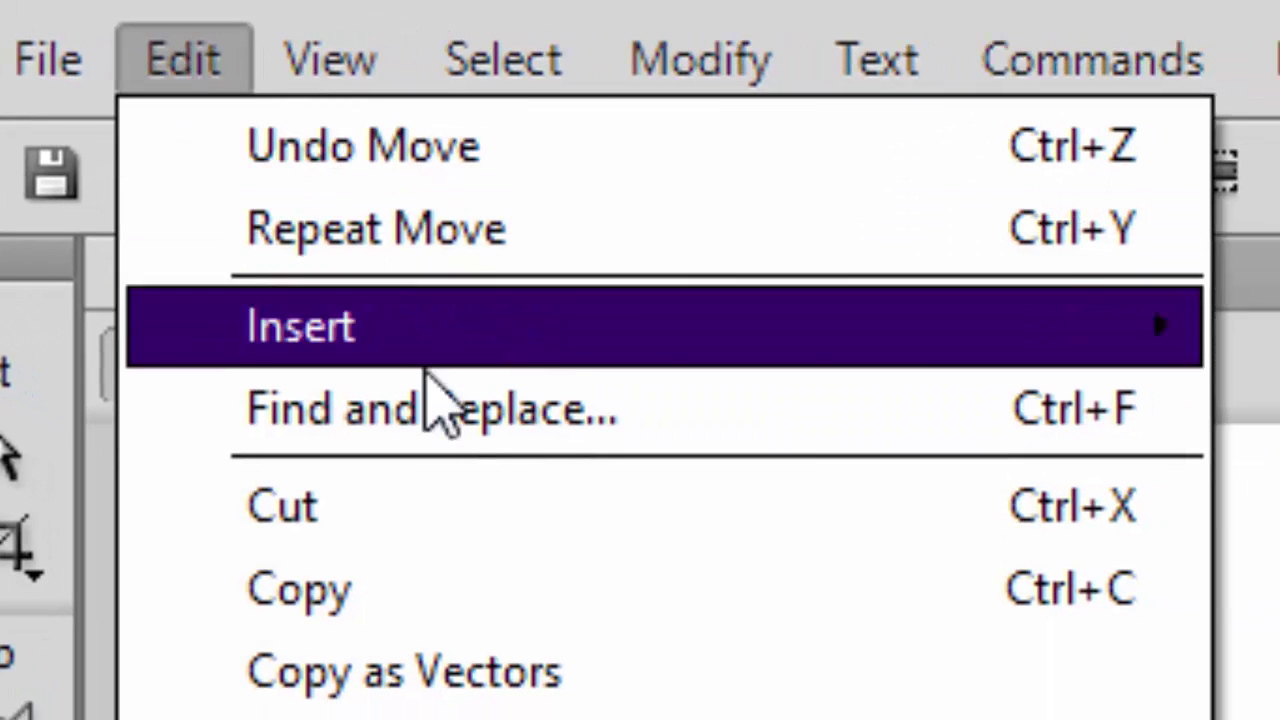
{"action": "mouse_move", "coordinate": [406, 340]}
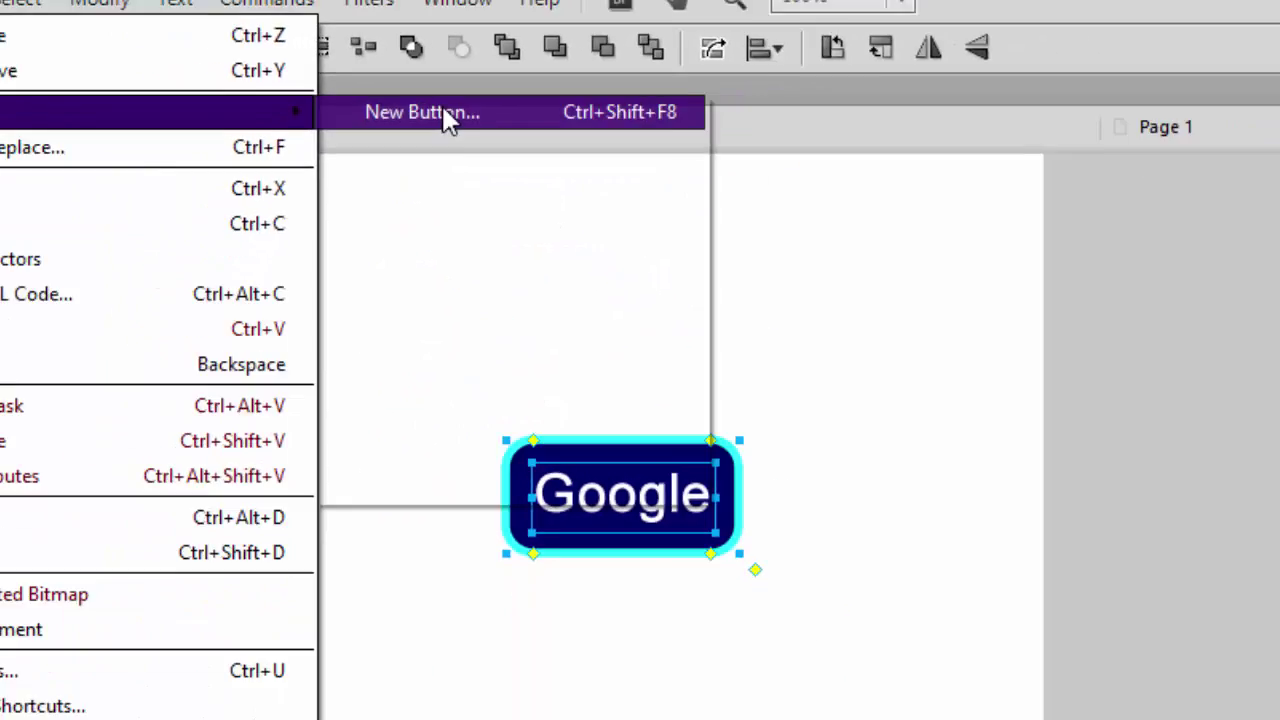
{"action": "left_click", "coordinate": [446, 114]}
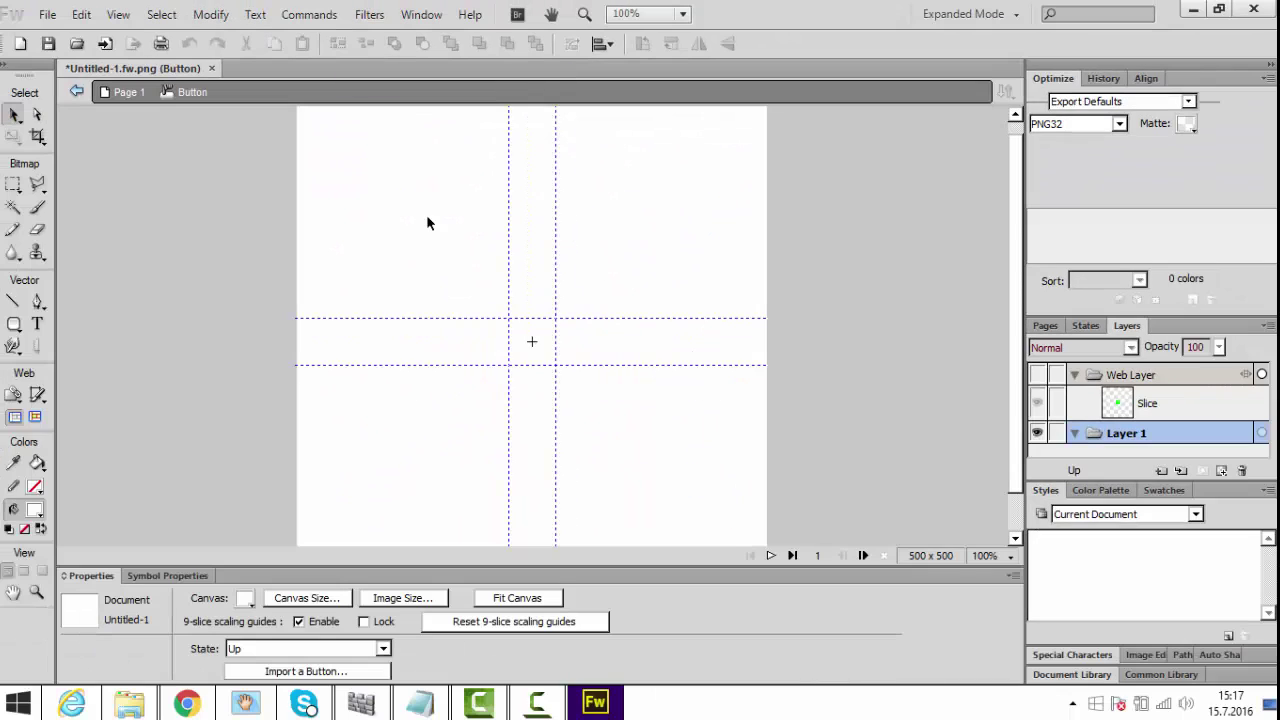
{"action": "left_click", "coordinate": [124, 94]}
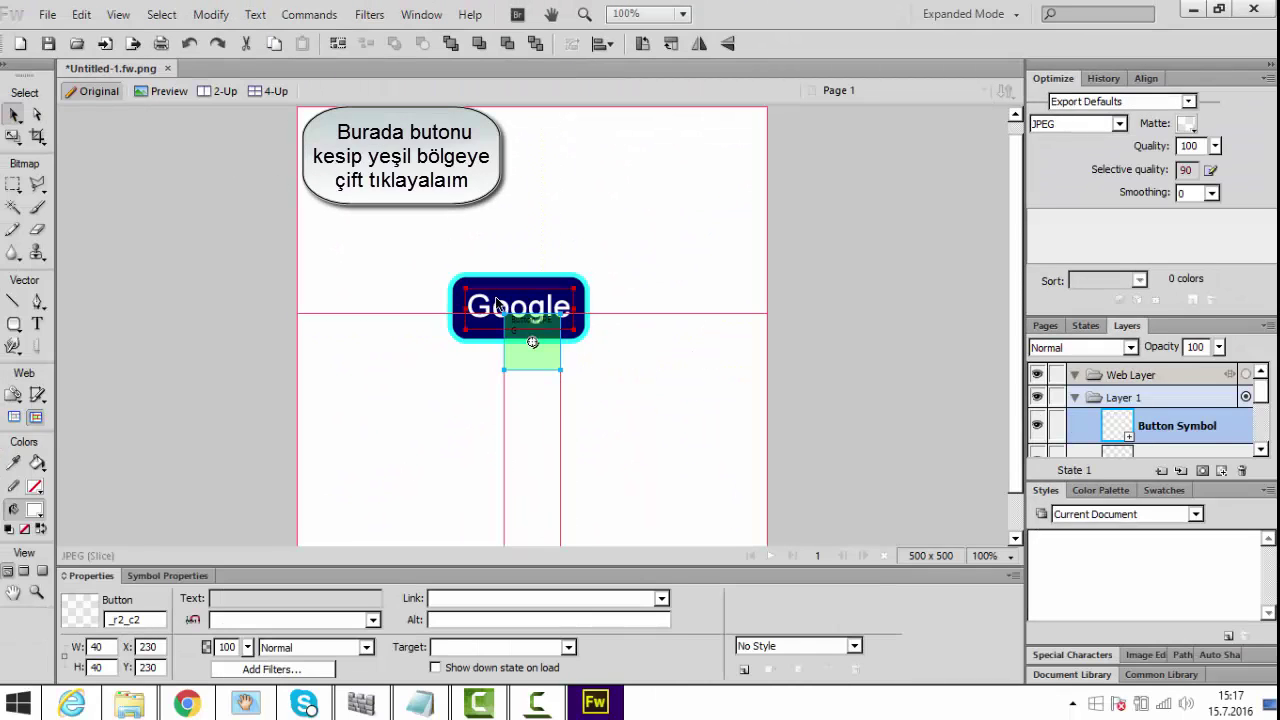
- Cut the Google label and rounded rectangle from the page and paste them centred into the button symbol's Up state
{"action": "left_click", "coordinate": [468, 297]}
{"action": "left_click", "coordinate": [449, 290], "text": "shift"}
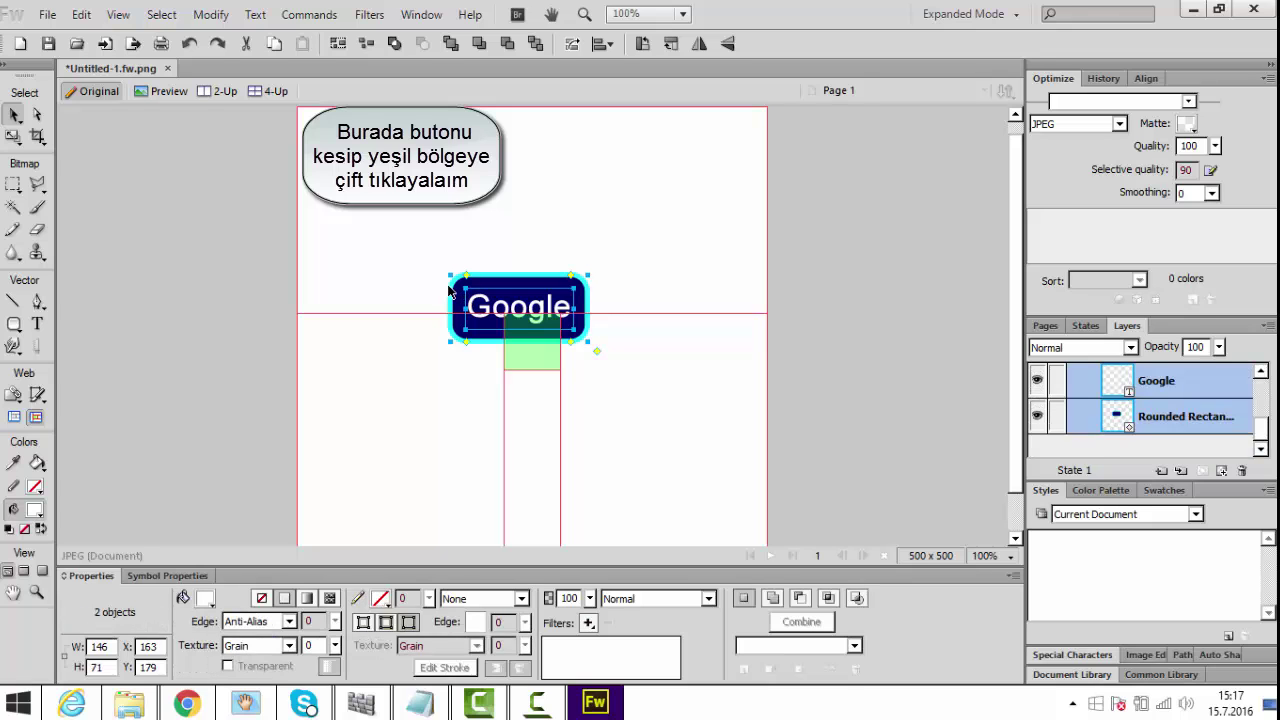
{"action": "key", "text": "ctrl+x"}
{"action": "double_click", "coordinate": [552, 355]}
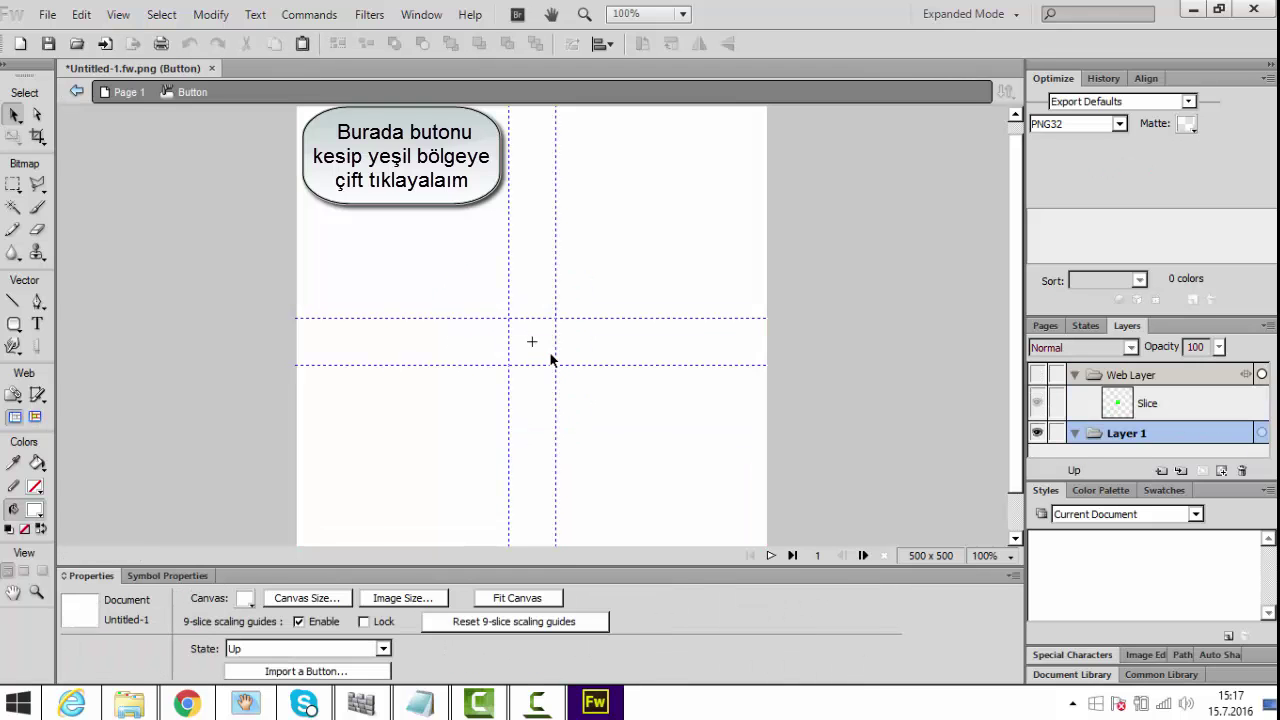
{"action": "key", "text": "ctrl+v"}
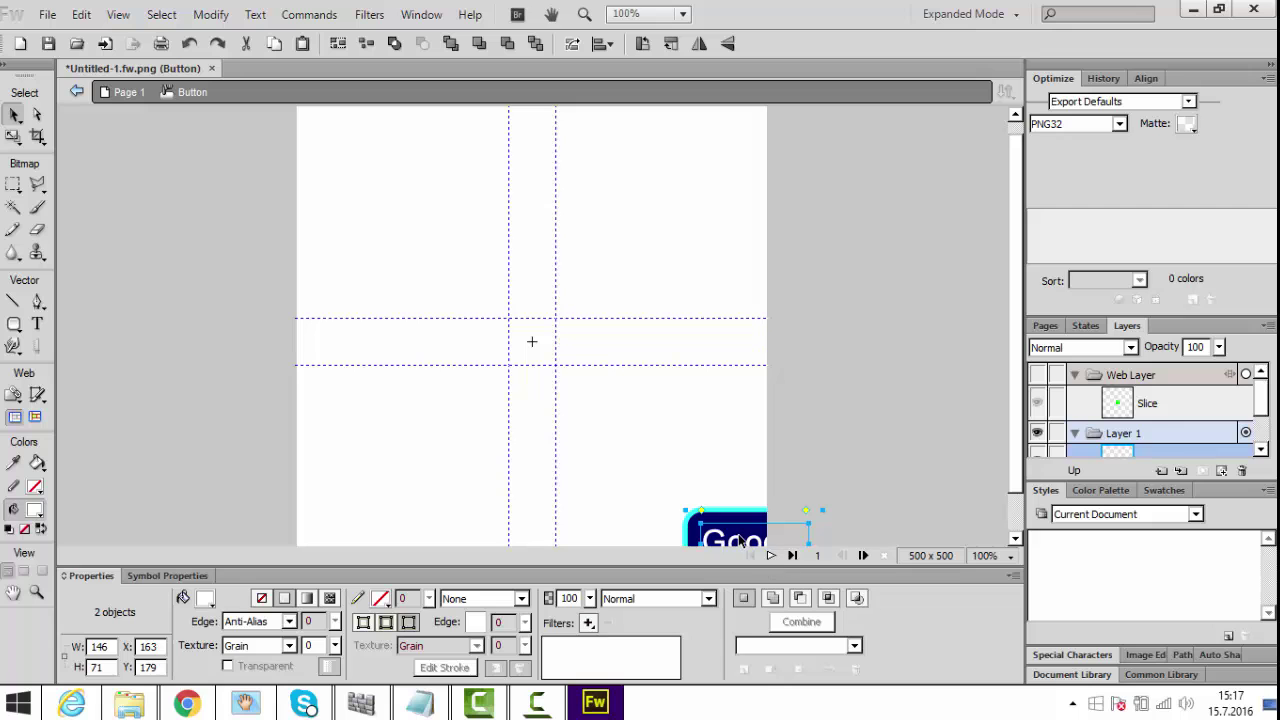
{"action": "left_click_drag", "start_coordinate": [740, 541], "coordinate": [528, 341]}
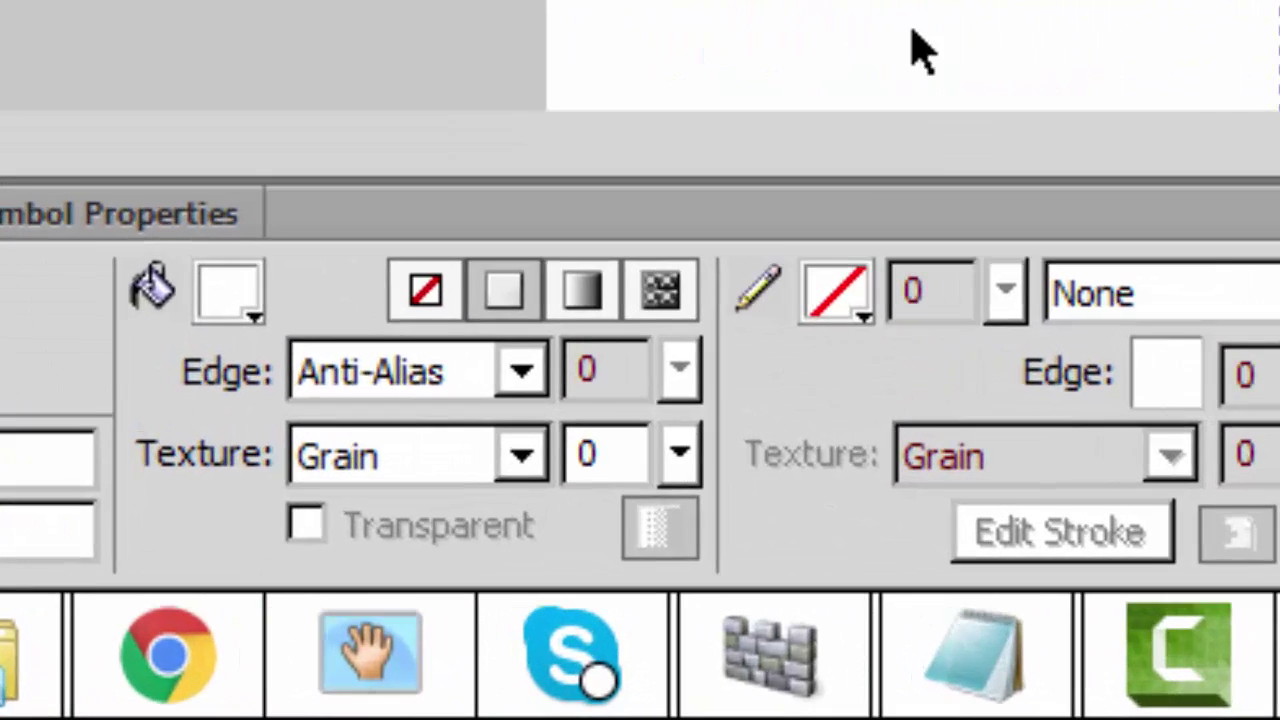
- Switch the button symbol to the Over state and paste the label and rounded rectangle there
{"action": "left_click", "coordinate": [406, 533]}
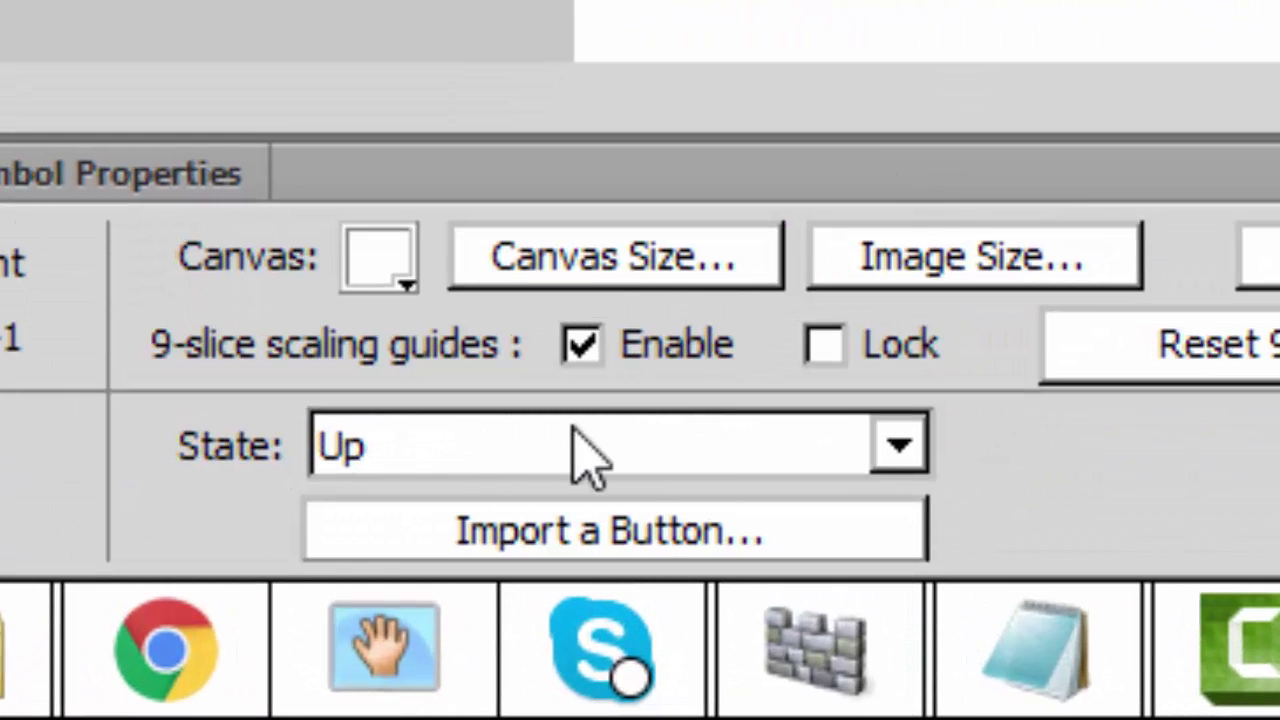
{"action": "left_click", "coordinate": [486, 455]}
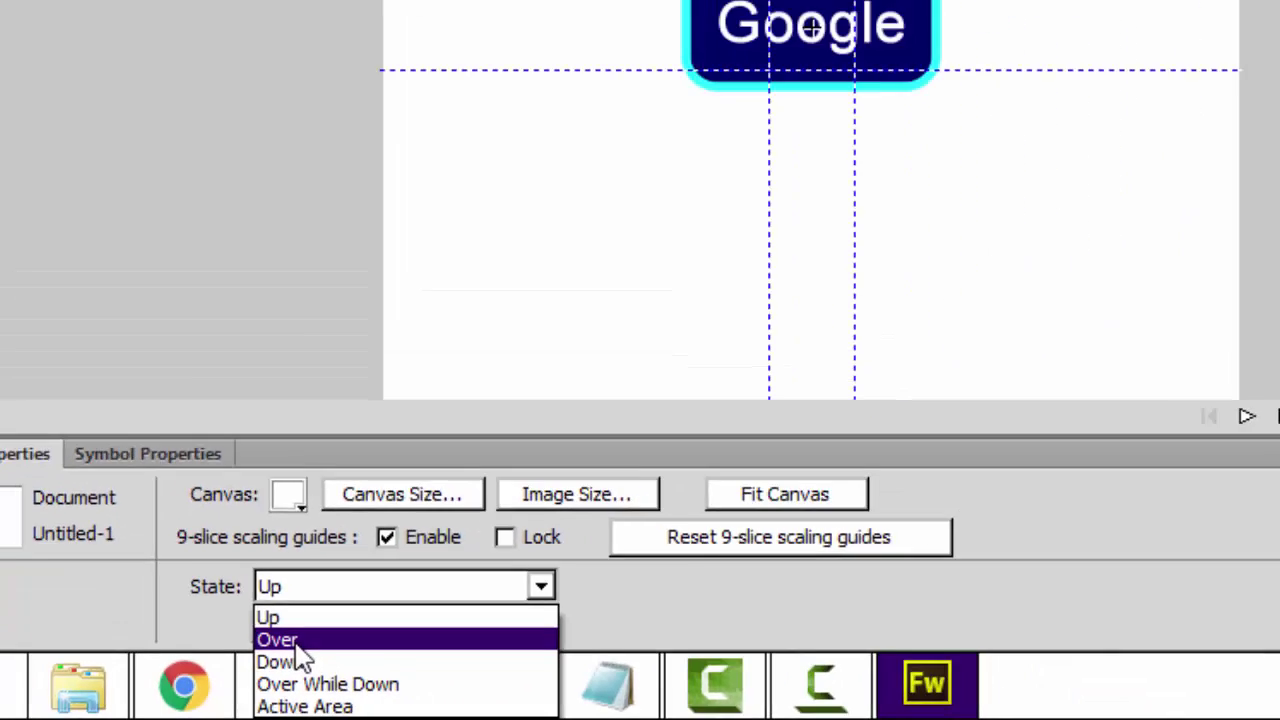
{"action": "left_click", "coordinate": [406, 555]}
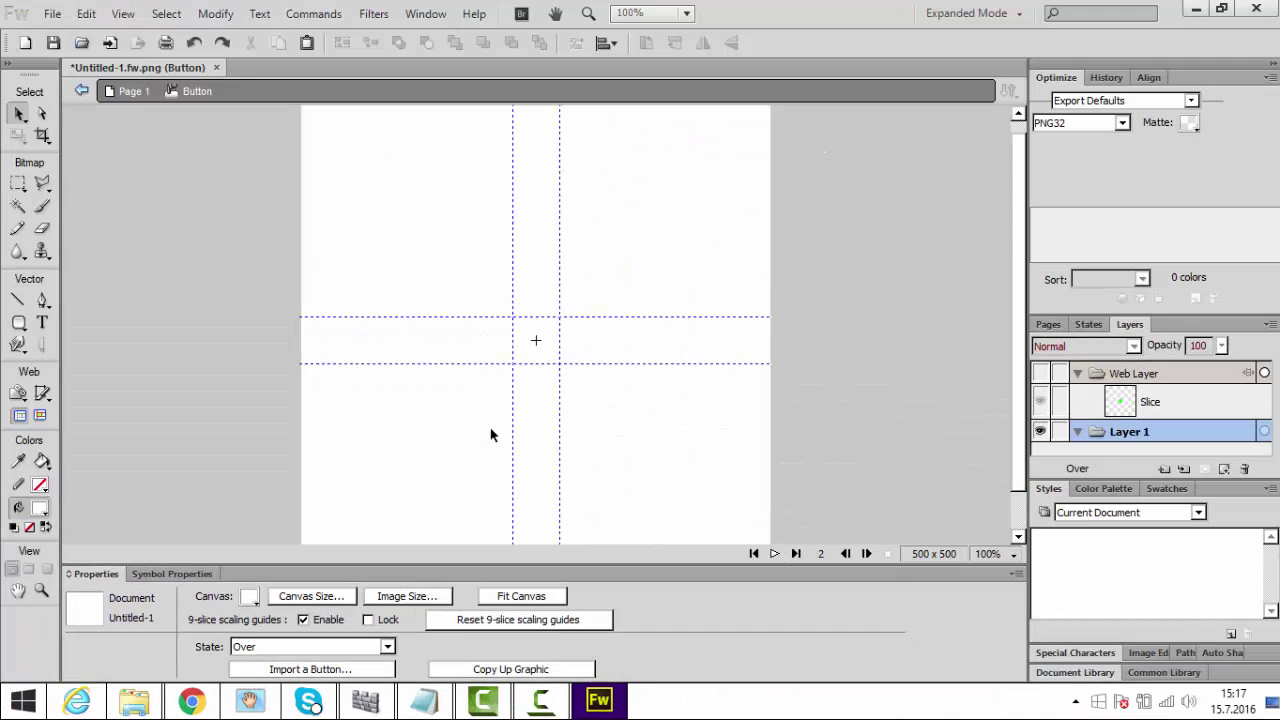
{"action": "key", "text": "ctrl+v"}
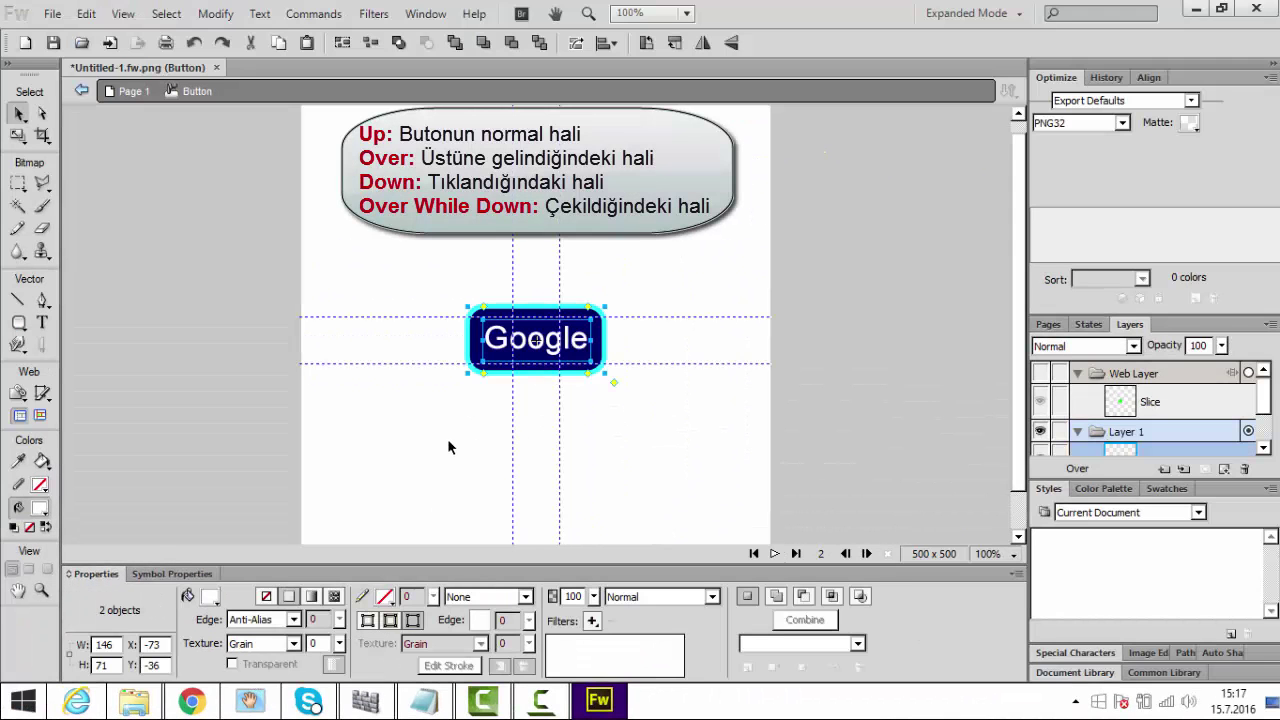
- Change the stroke of the Over state's rounded rectangle to dark blue
{"action": "left_click", "coordinate": [448, 447]}
{"action": "left_click", "coordinate": [472, 352]}
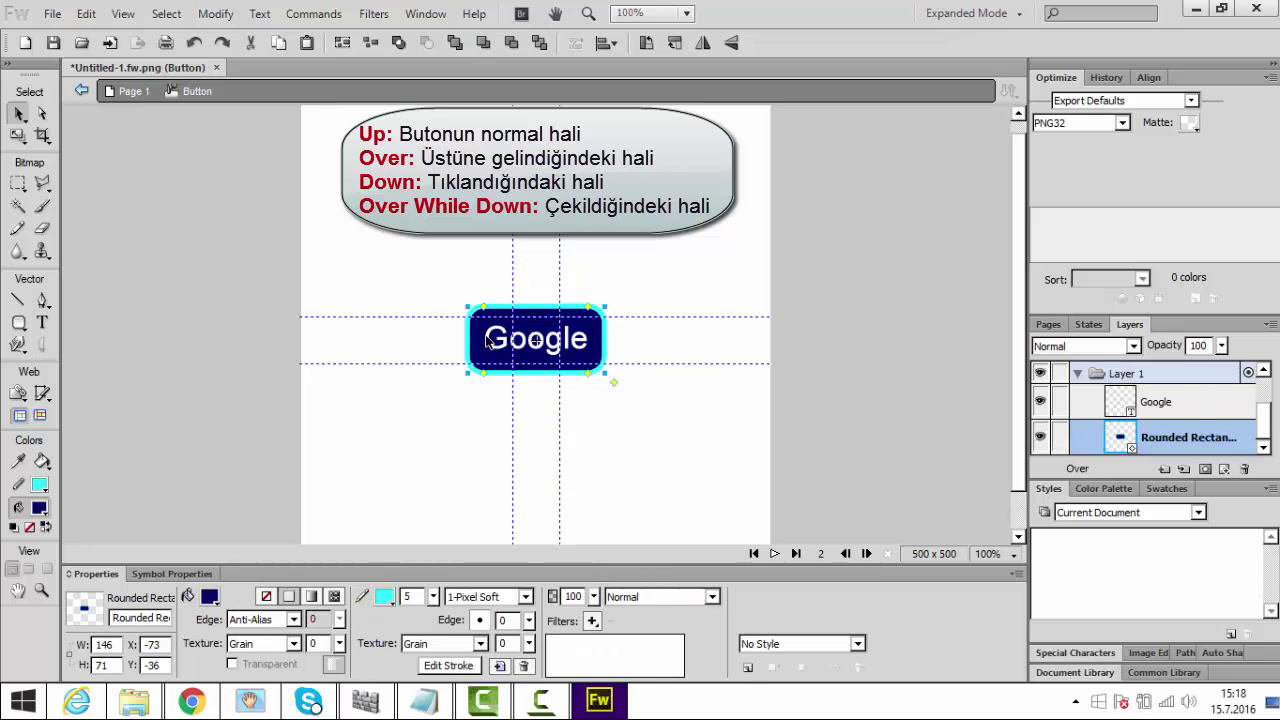
{"action": "left_click", "coordinate": [386, 598]}
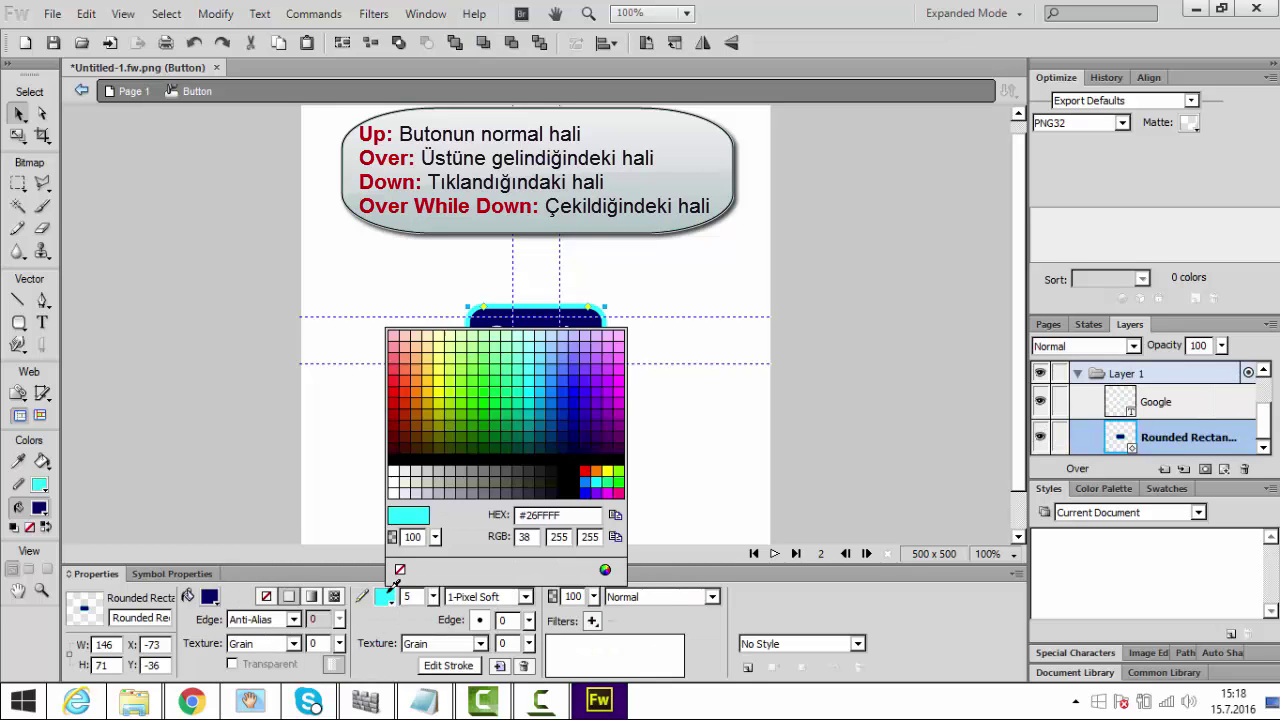
{"action": "left_click", "coordinate": [575, 425]}
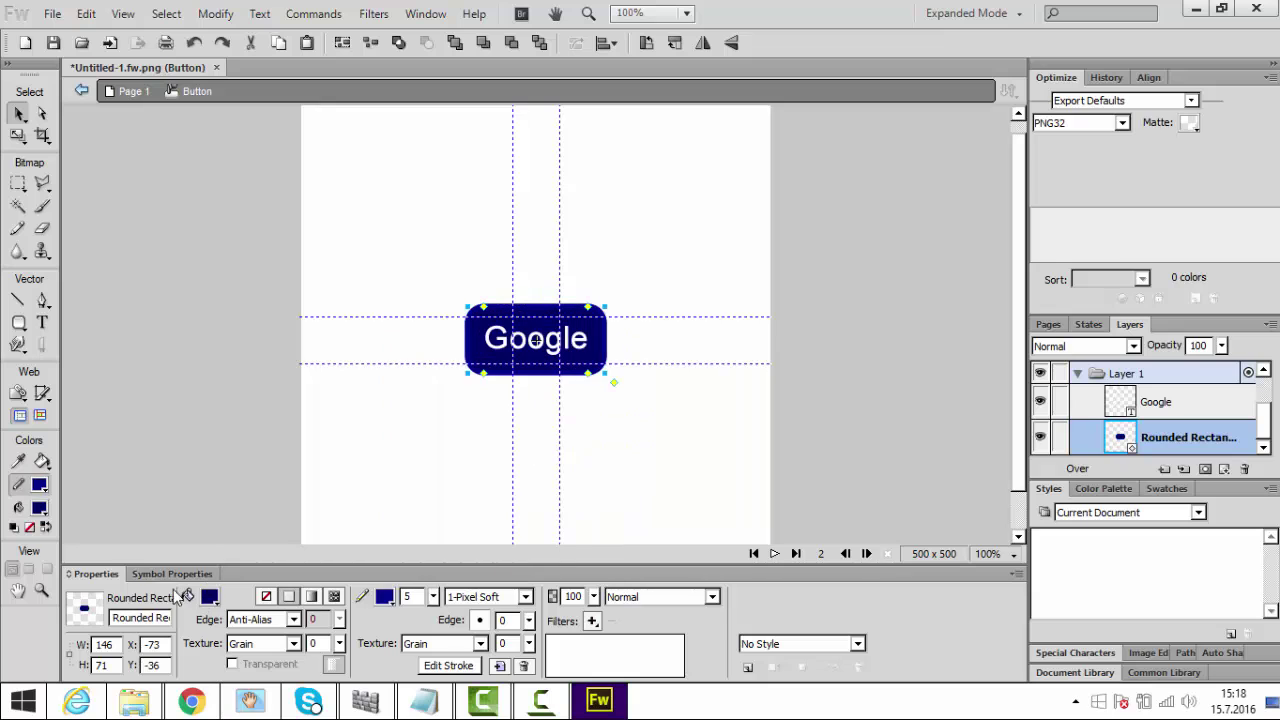
- Fill the Over state's rounded rectangle with cyan and colour its Google label dark blue
{"action": "left_click", "coordinate": [209, 598]}
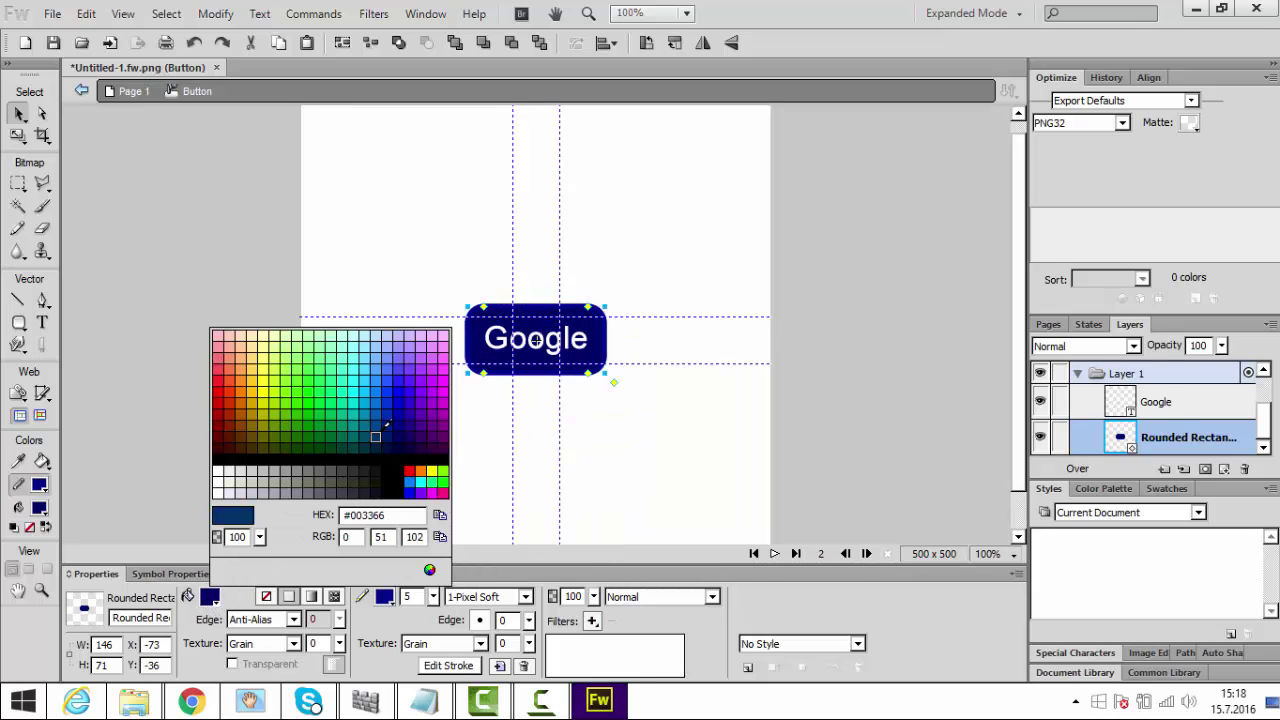
{"action": "left_click", "coordinate": [352, 380]}
{"action": "left_click", "coordinate": [530, 345]}
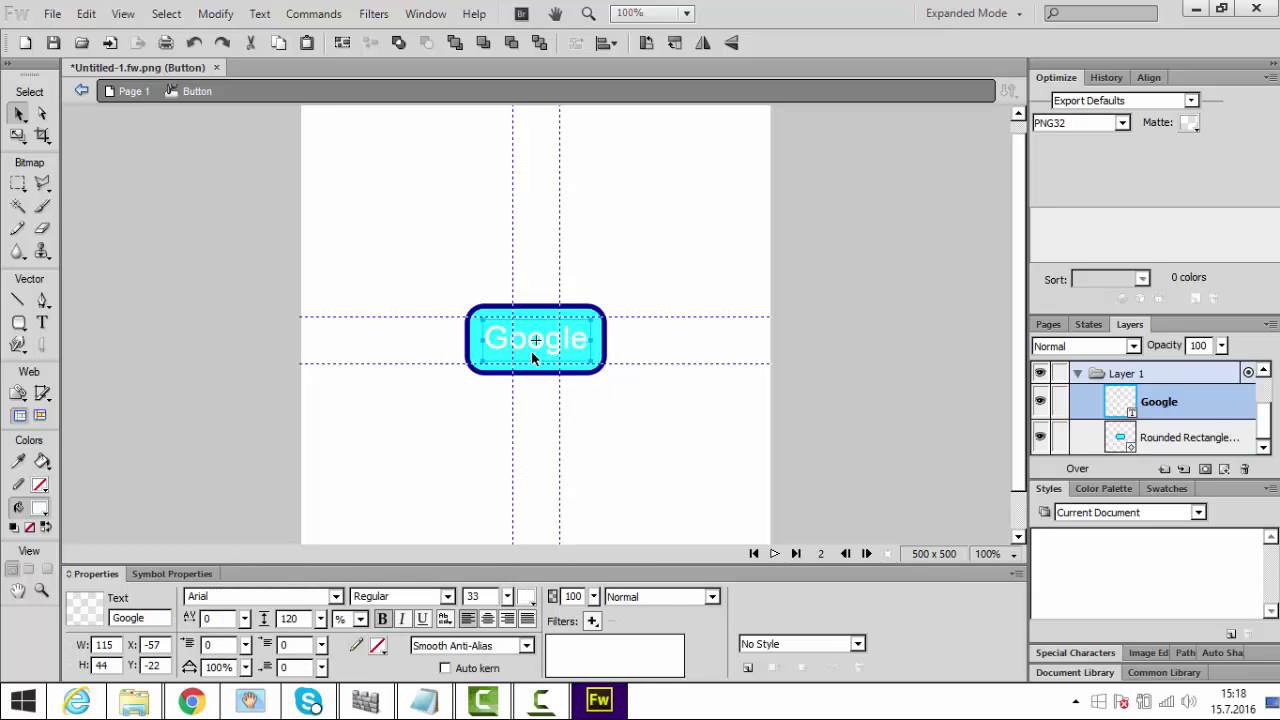
{"action": "left_click", "coordinate": [526, 596]}
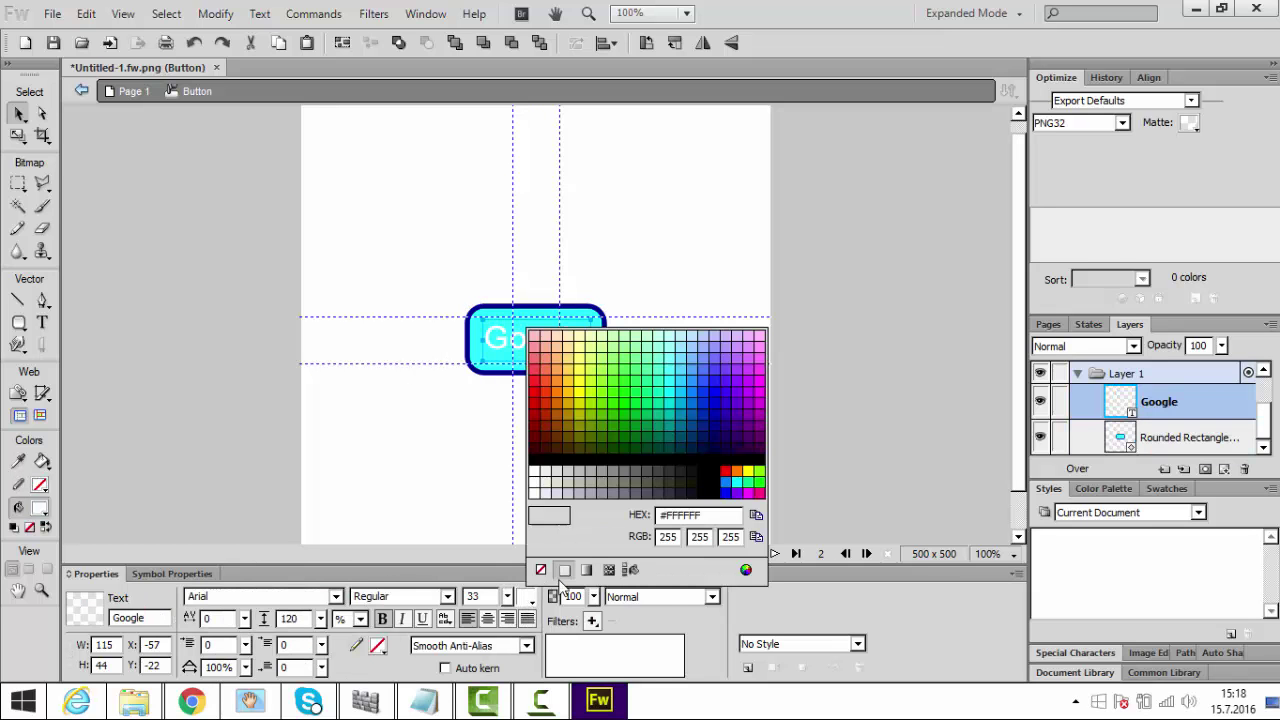
{"action": "left_click", "coordinate": [718, 433]}
{"action": "left_click", "coordinate": [643, 425]}
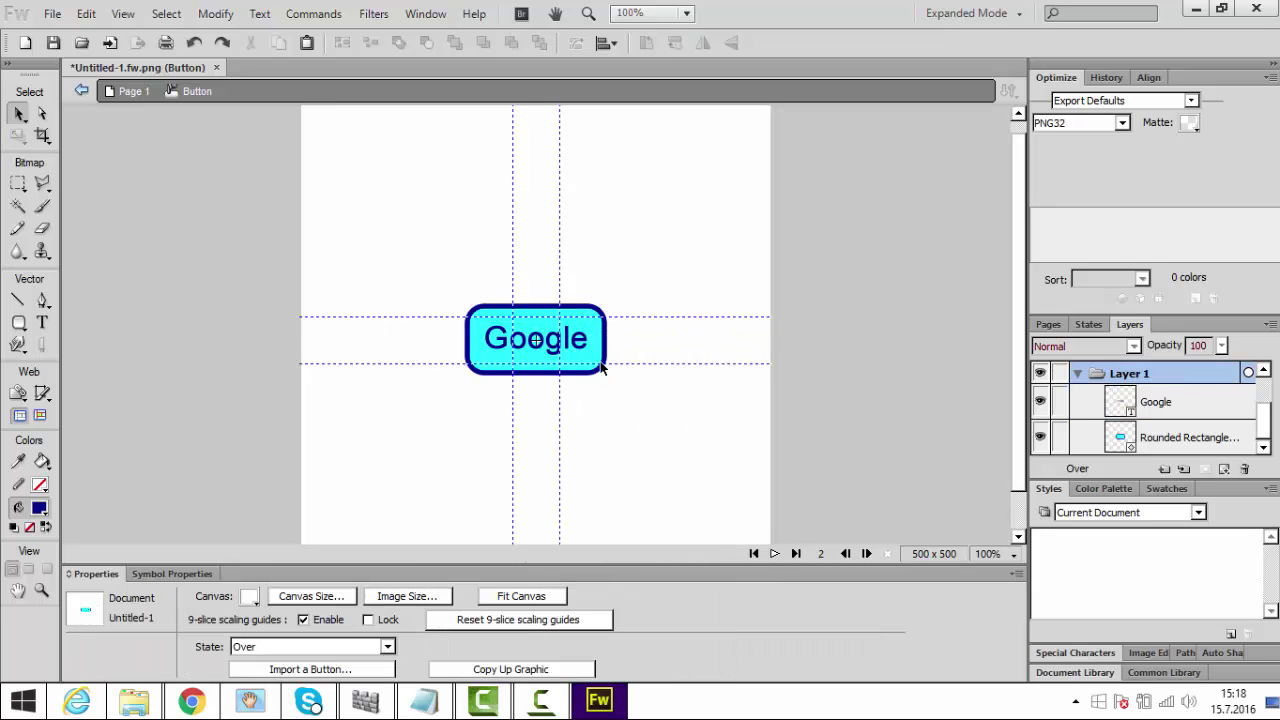
- Copy the Over state's Google label and rounded rectangle and paste them into the button's Down state
{"action": "left_click", "coordinate": [541, 352]}
{"action": "left_click", "coordinate": [470, 345], "text": "shift"}
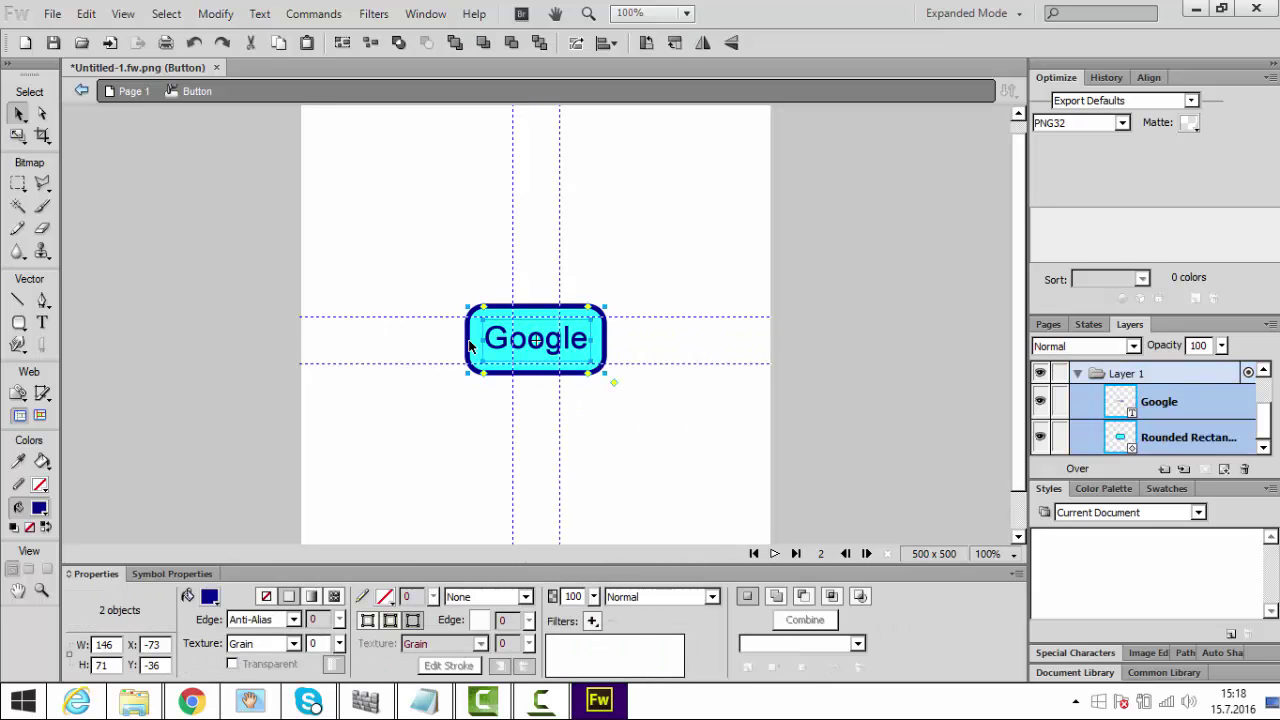
{"action": "left_click", "coordinate": [377, 552]}
{"action": "left_click", "coordinate": [276, 649]}
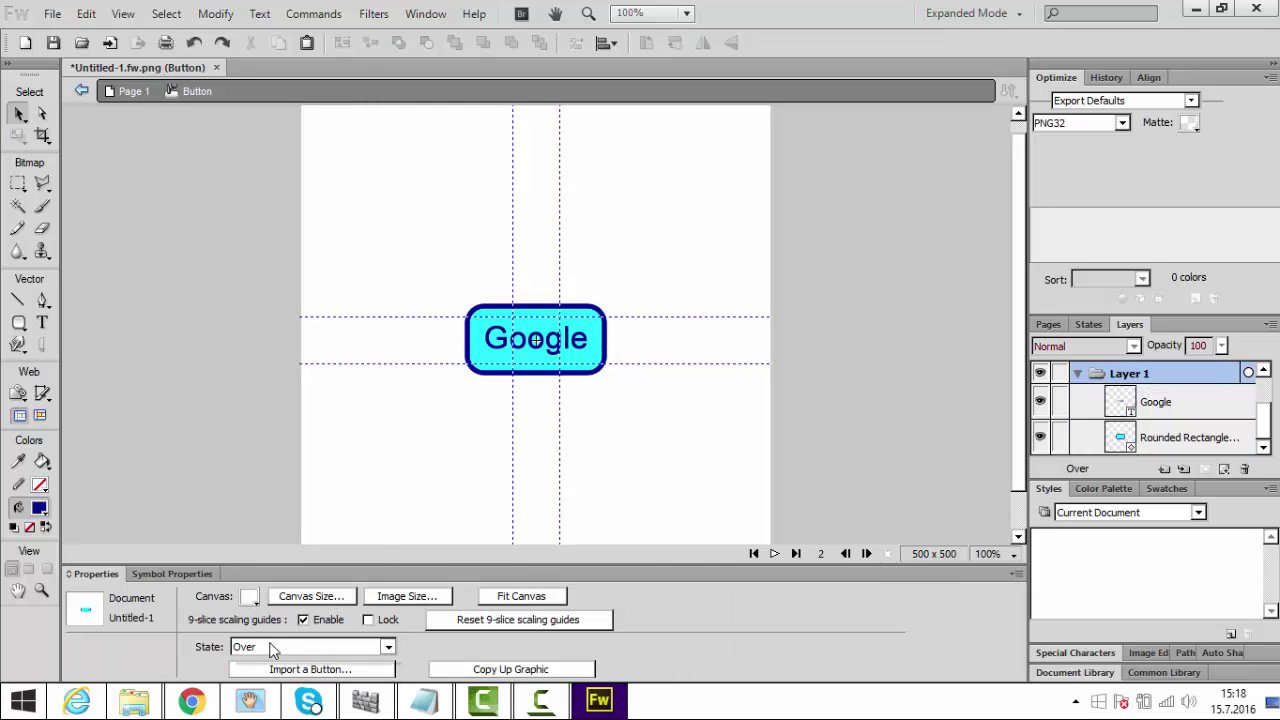
{"action": "left_click", "coordinate": [246, 688]}
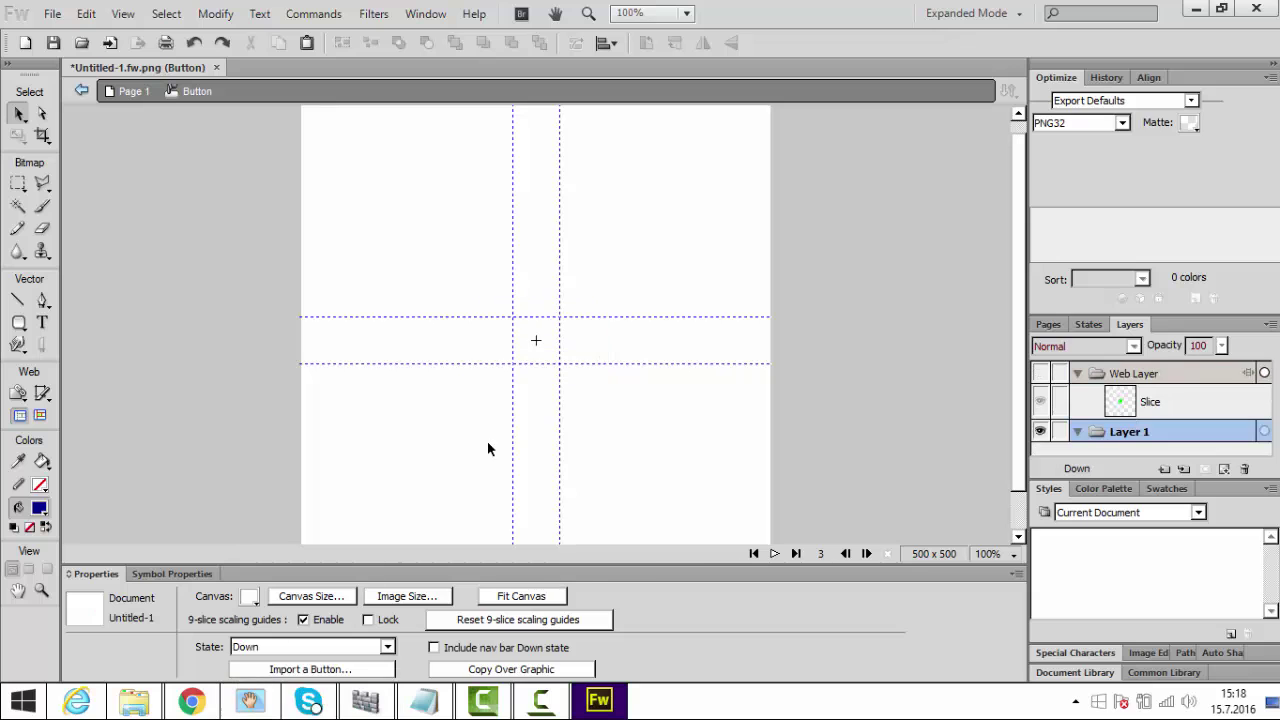
{"action": "key", "text": "ctrl+v"}
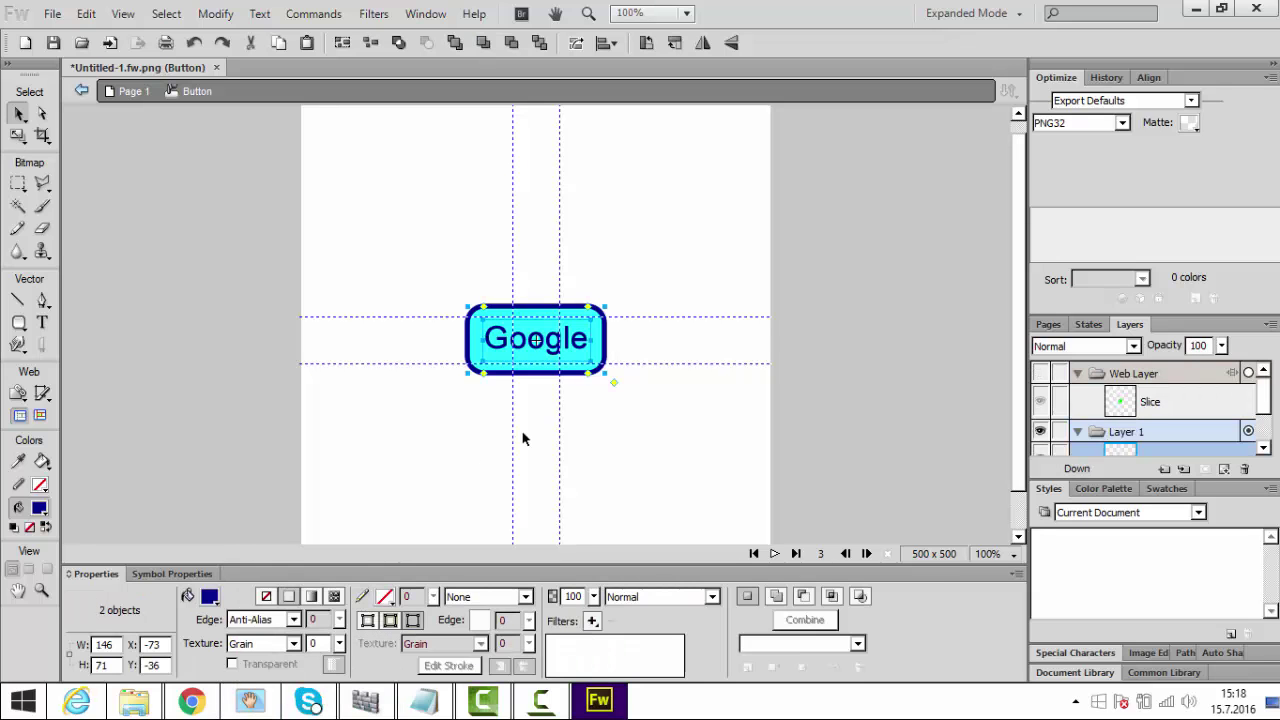
- Set the Down state's Google label to font size 29 and recentre it on the rounded rectangle
{"action": "left_click", "coordinate": [630, 496]}
{"action": "left_click", "coordinate": [535, 340]}
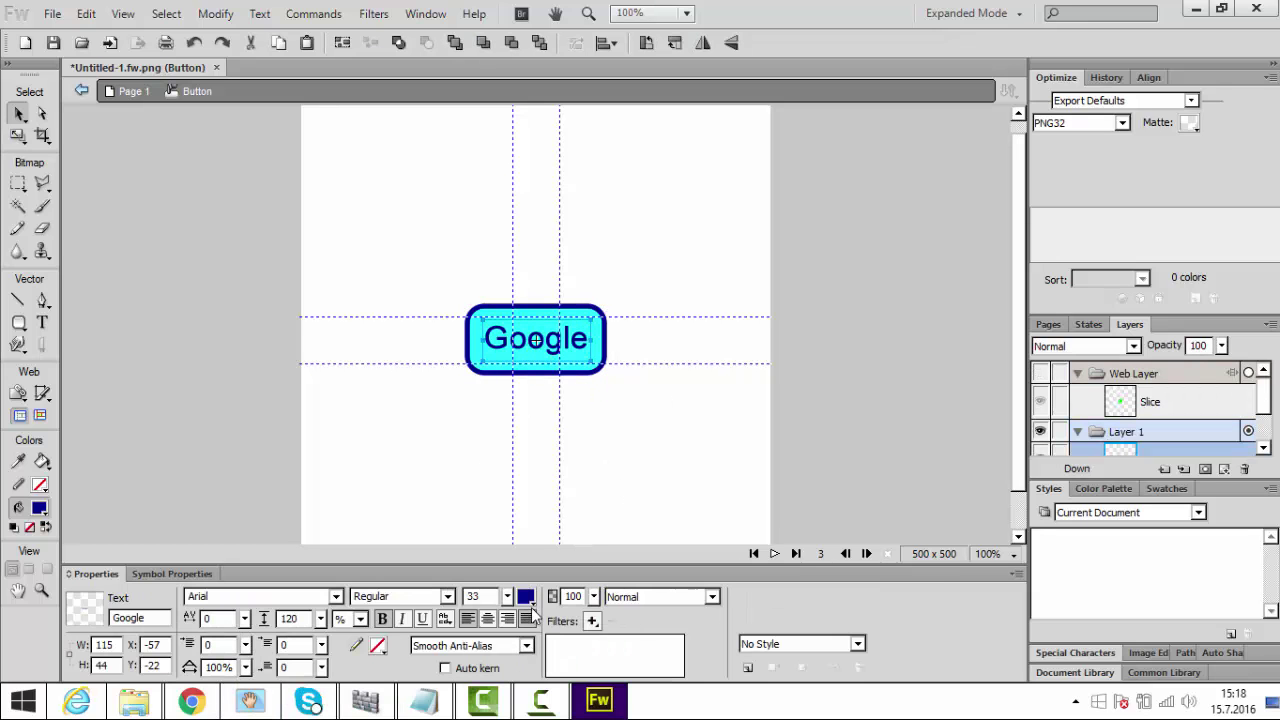
{"action": "left_click_drag", "start_coordinate": [492, 596], "coordinate": [453, 603]}
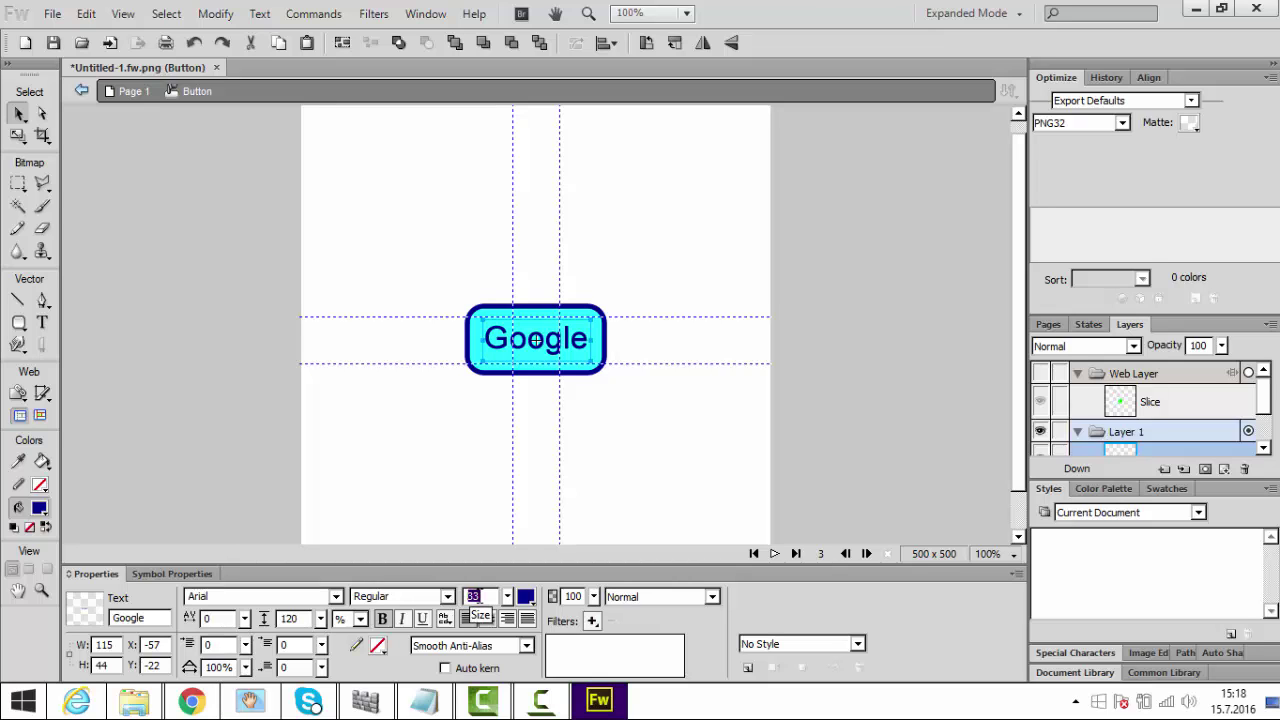
{"action": "type", "text": "29"}
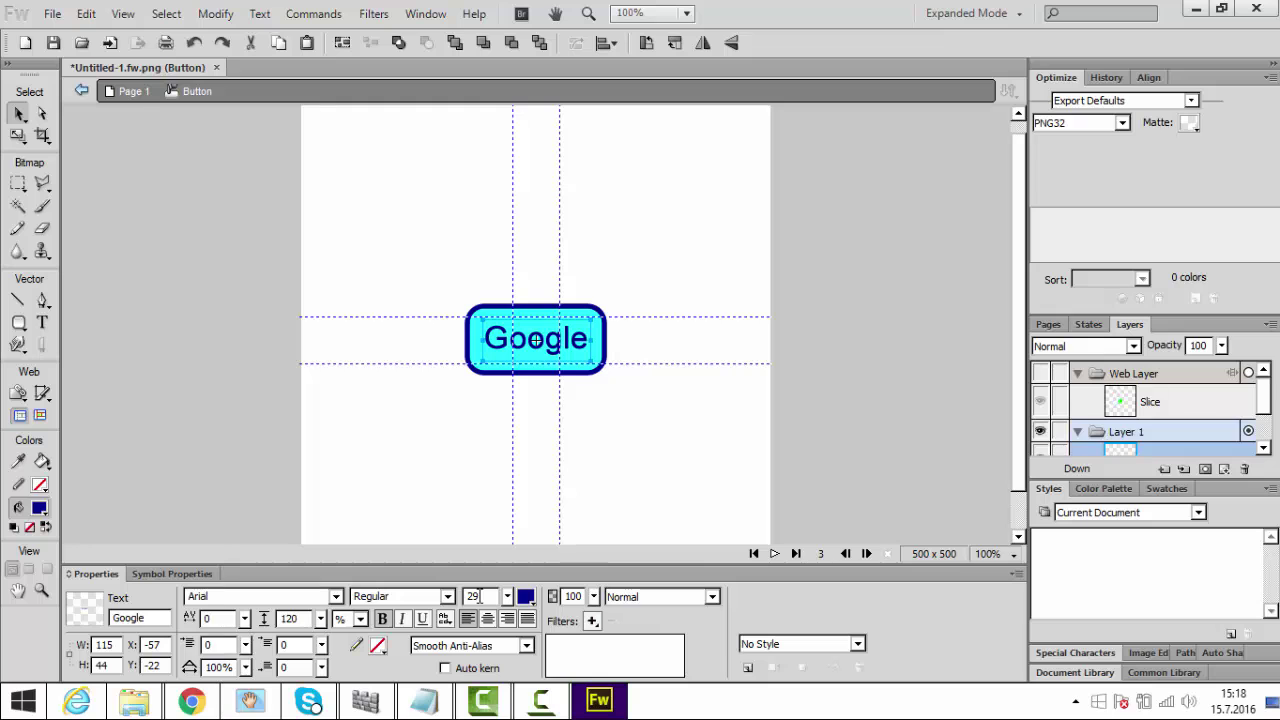
{"action": "key", "text": "Return"}
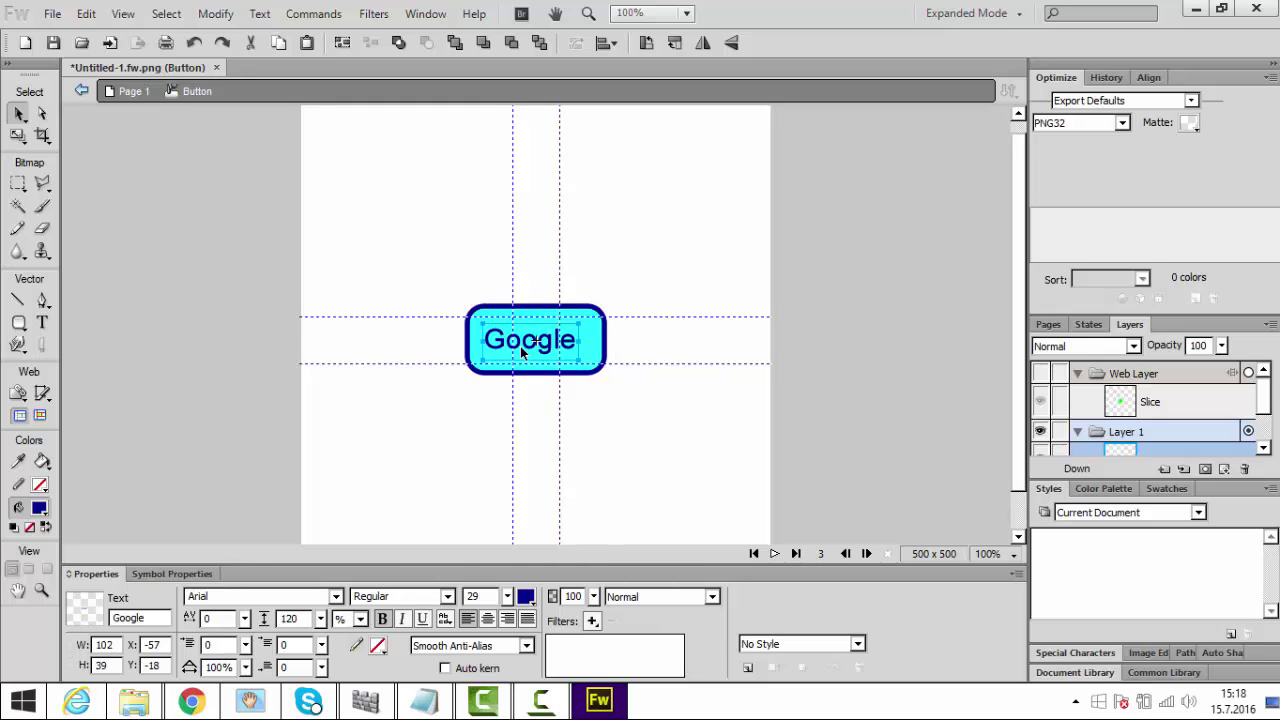
{"action": "left_click_drag", "start_coordinate": [531, 342], "coordinate": [536, 344]}
- Copy the Down state's label and rounded rectangle and paste them into the Over While Down state
{"action": "left_click_drag", "start_coordinate": [426, 280], "coordinate": [697, 422]}
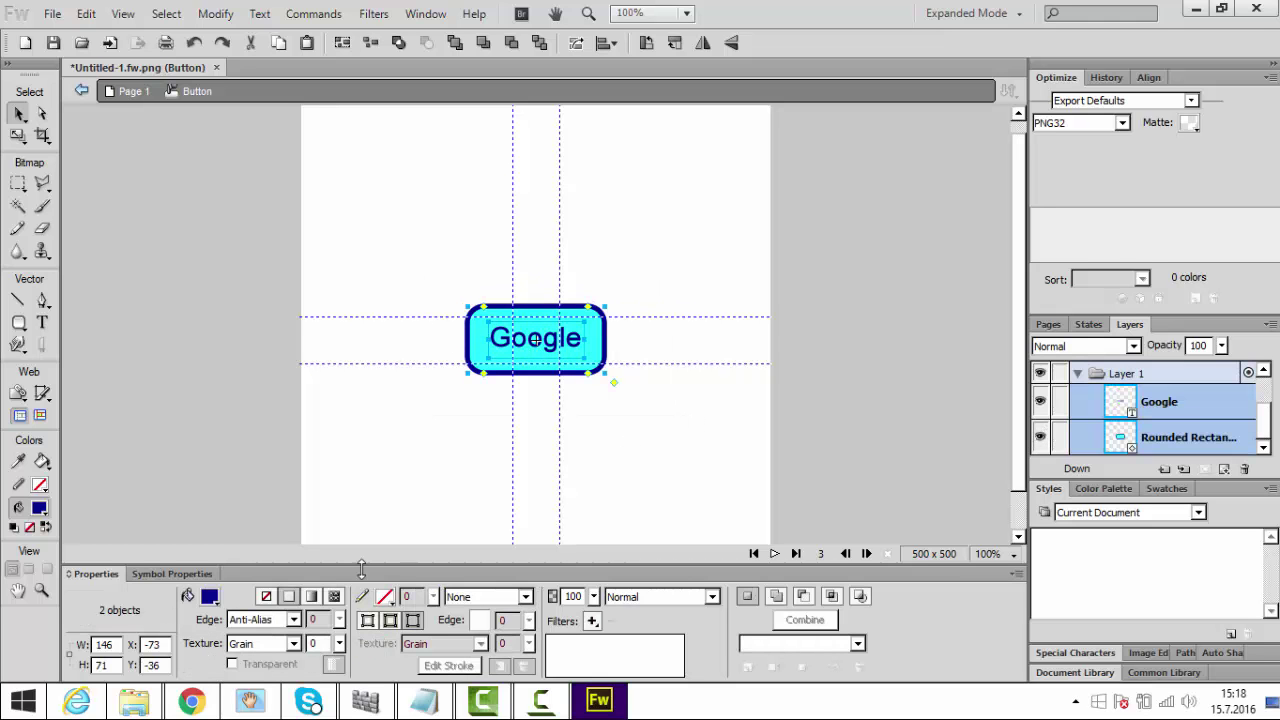
{"action": "left_click", "coordinate": [403, 464]}
{"action": "left_click", "coordinate": [278, 645]}
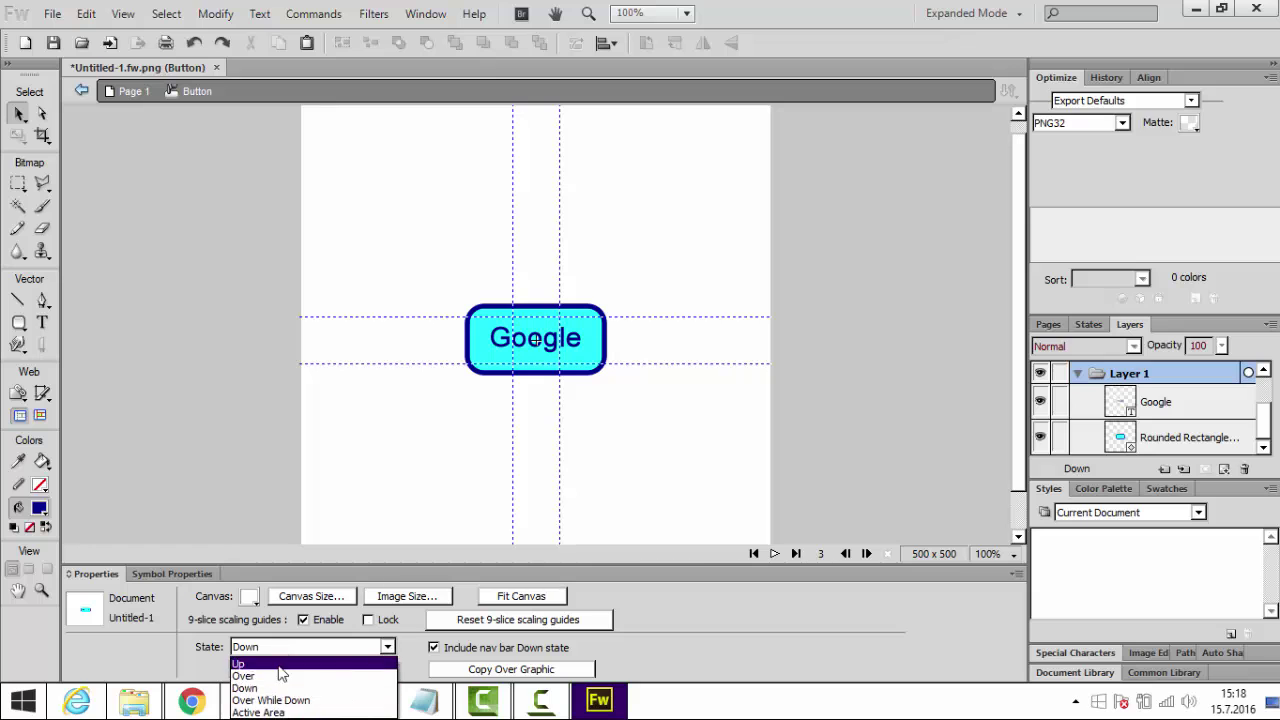
{"action": "left_click", "coordinate": [300, 686]}
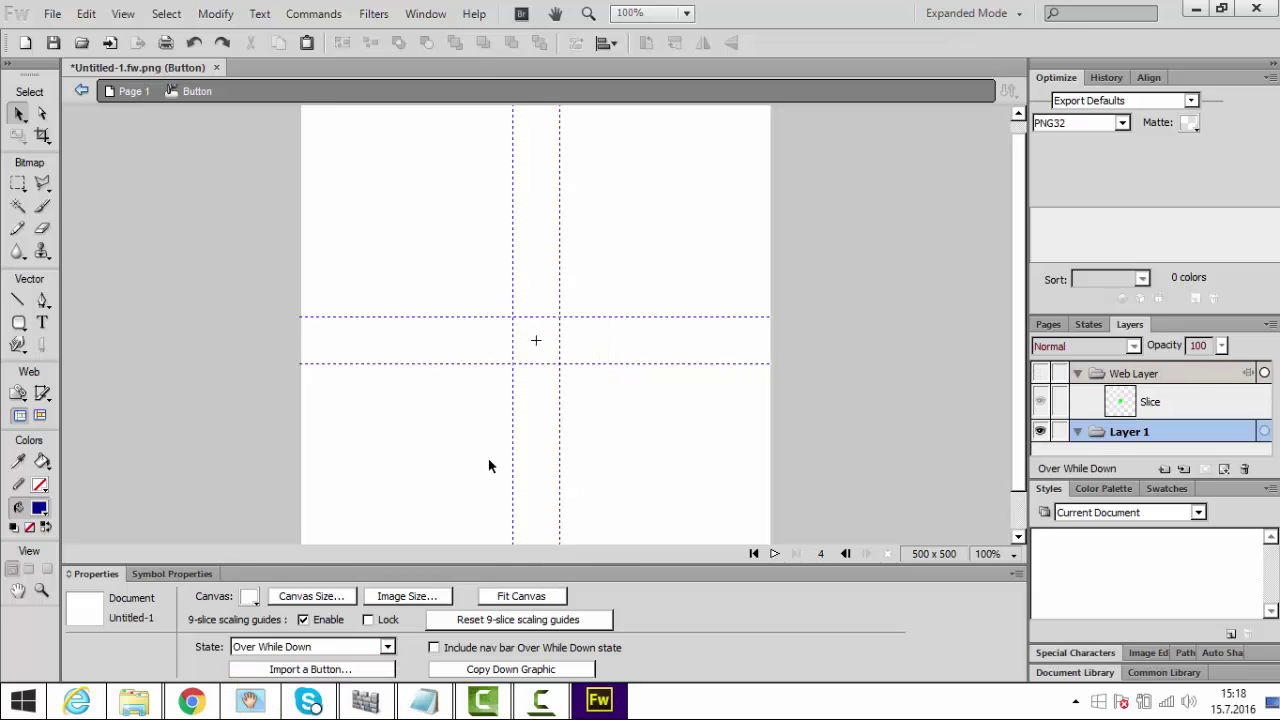
{"action": "key", "text": "ctrl+v"}
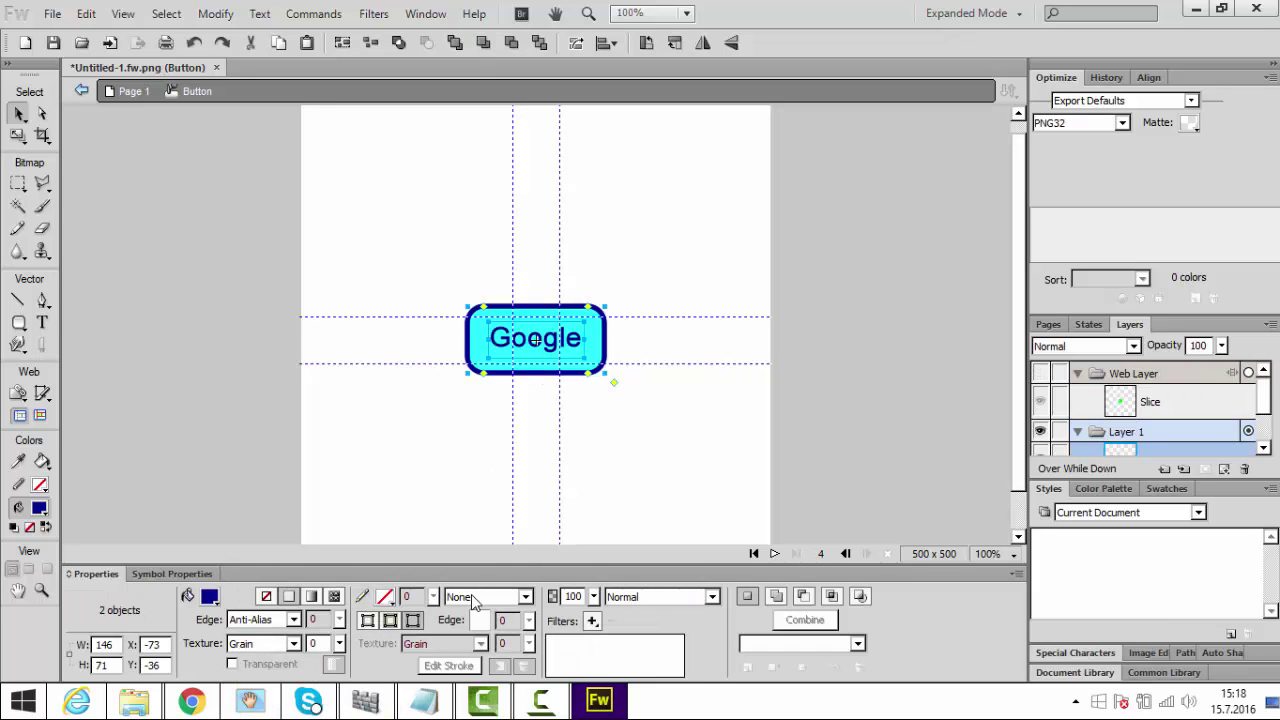
- Set the Over While Down state's Google label to font size 33 and recentre it on the rounded rectangle
{"action": "left_click", "coordinate": [534, 406]}
{"action": "left_click", "coordinate": [535, 338]}
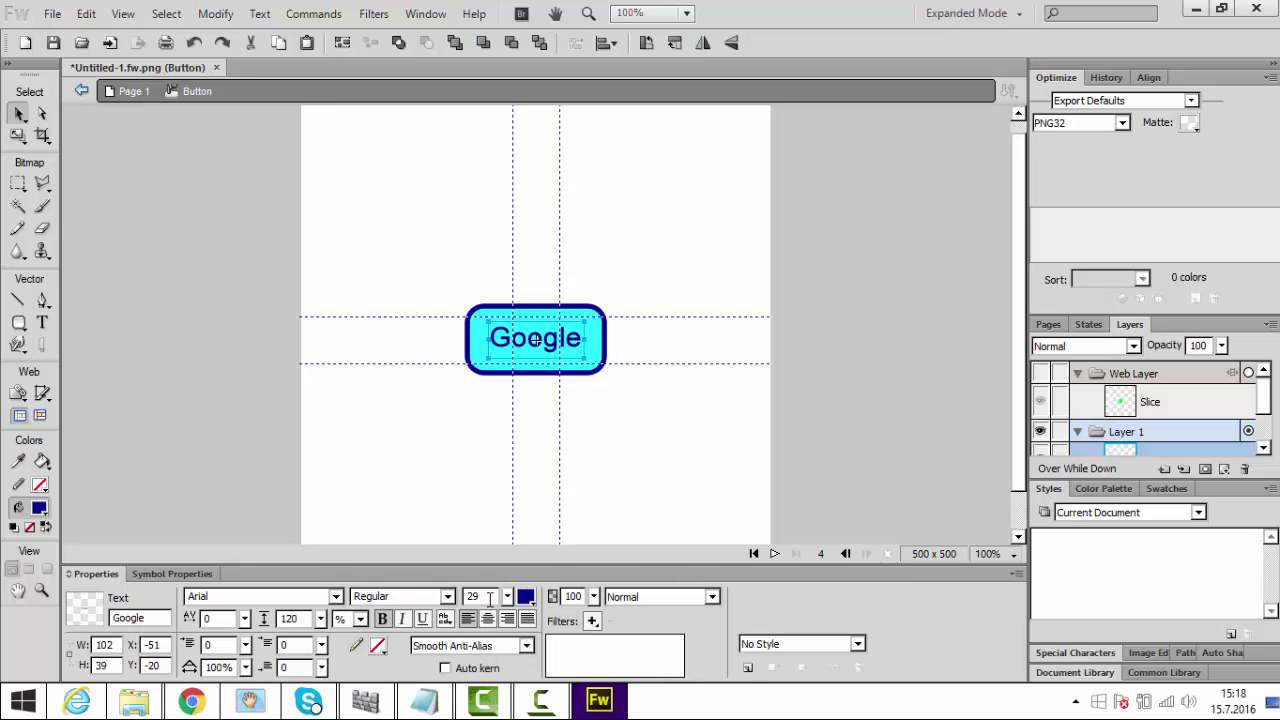
{"action": "left_click_drag", "start_coordinate": [489, 596], "coordinate": [466, 598]}
{"action": "key", "text": "Return"}
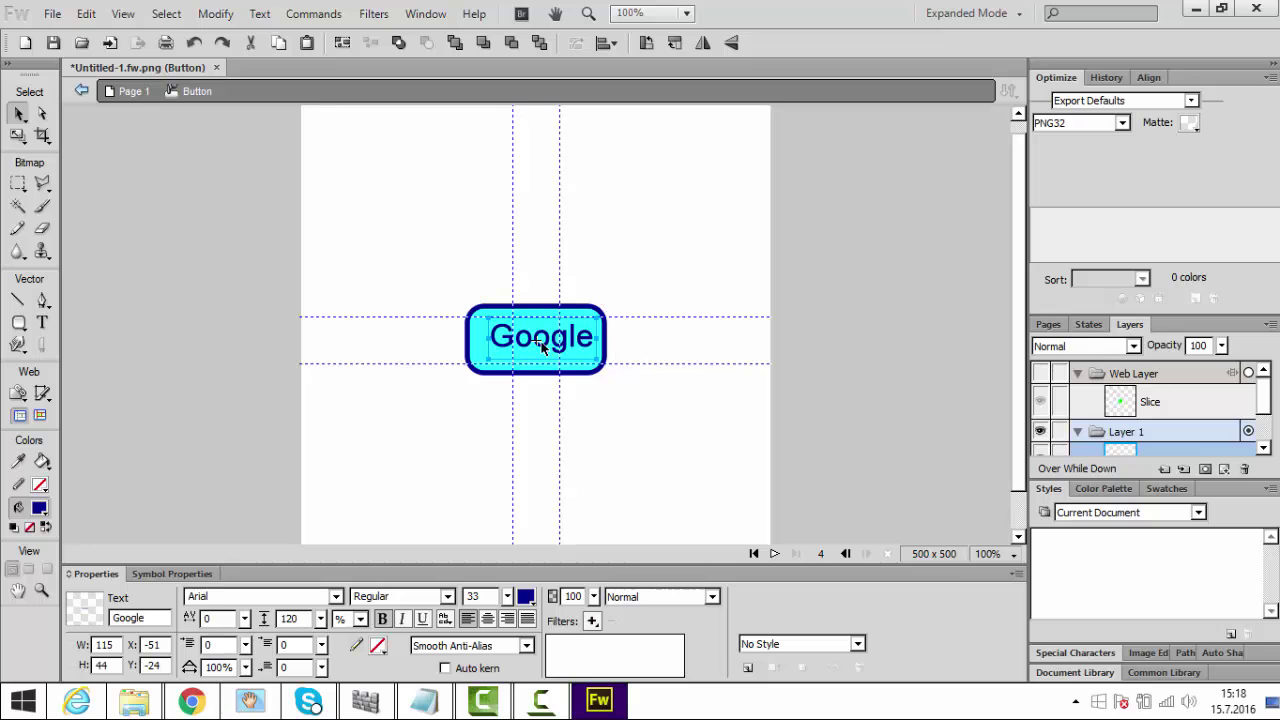
{"action": "left_click_drag", "start_coordinate": [545, 345], "coordinate": [536, 341]}
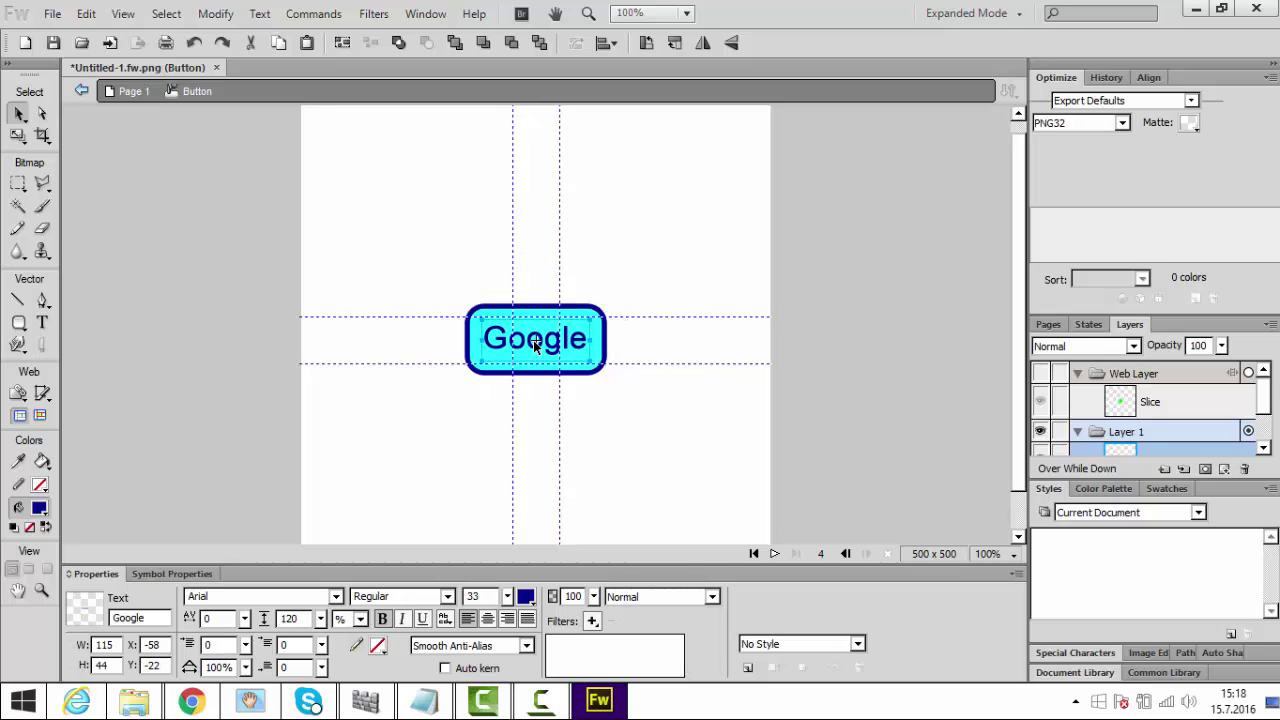
- Give the Over While Down state's rounded rectangle a cyan stroke and a dark blue fill
{"action": "left_click", "coordinate": [467, 345]}
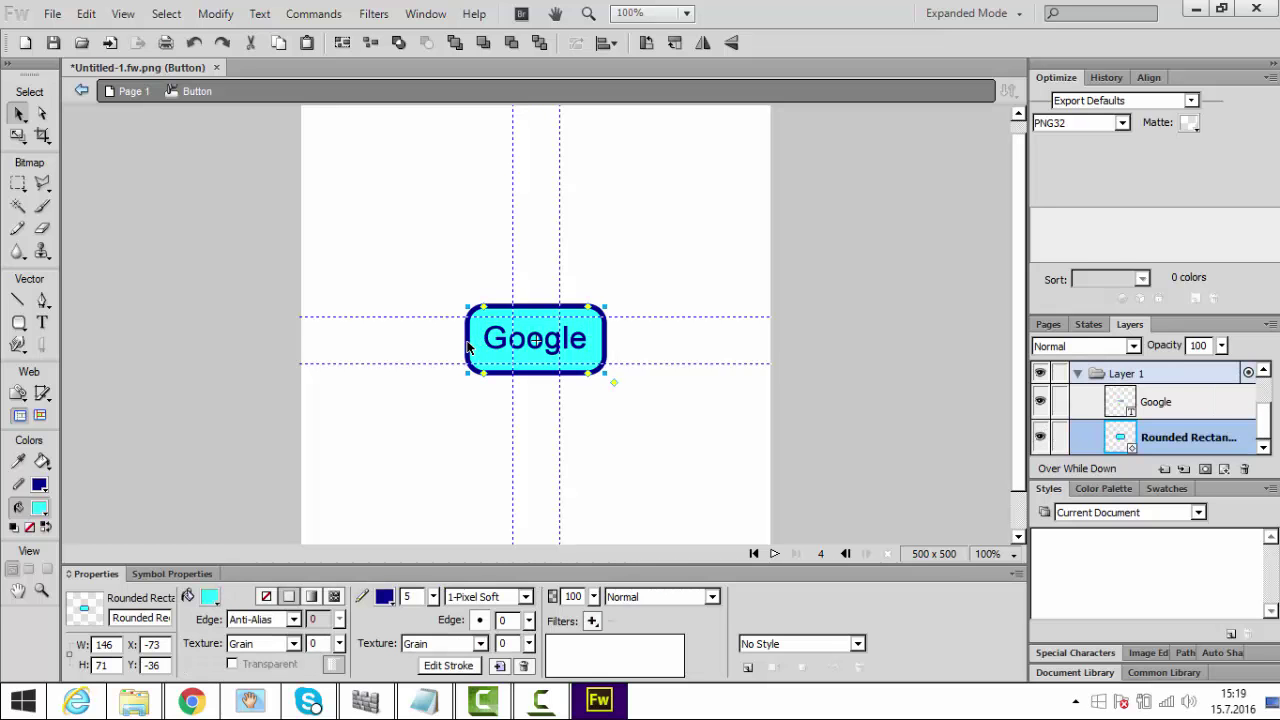
{"action": "left_click", "coordinate": [384, 596]}
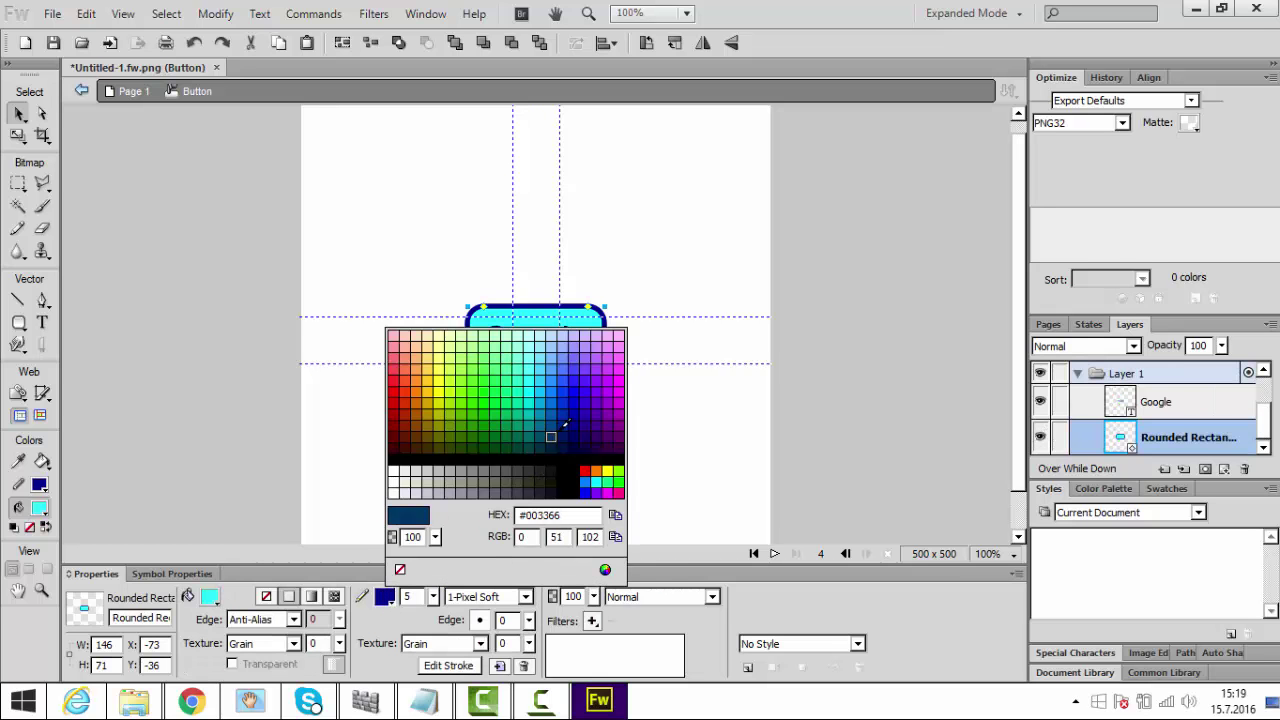
{"action": "left_click", "coordinate": [535, 380]}
{"action": "left_click", "coordinate": [209, 596]}
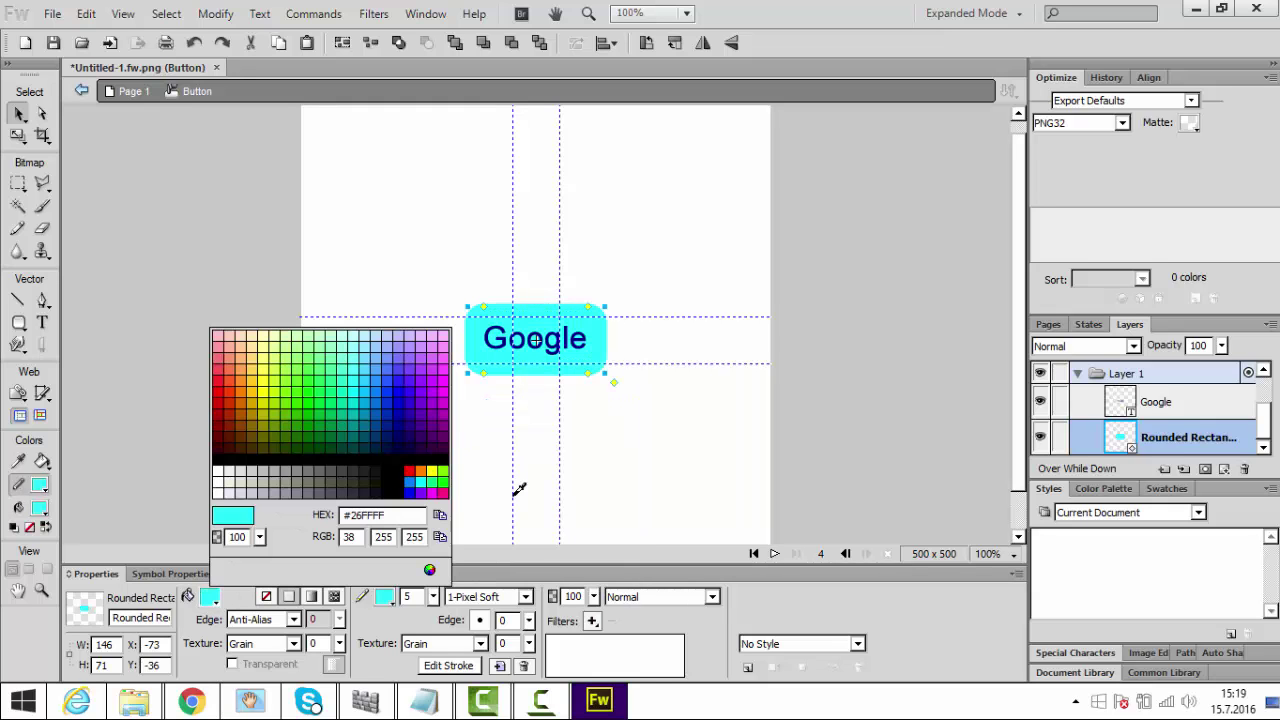
{"action": "left_click", "coordinate": [405, 425]}
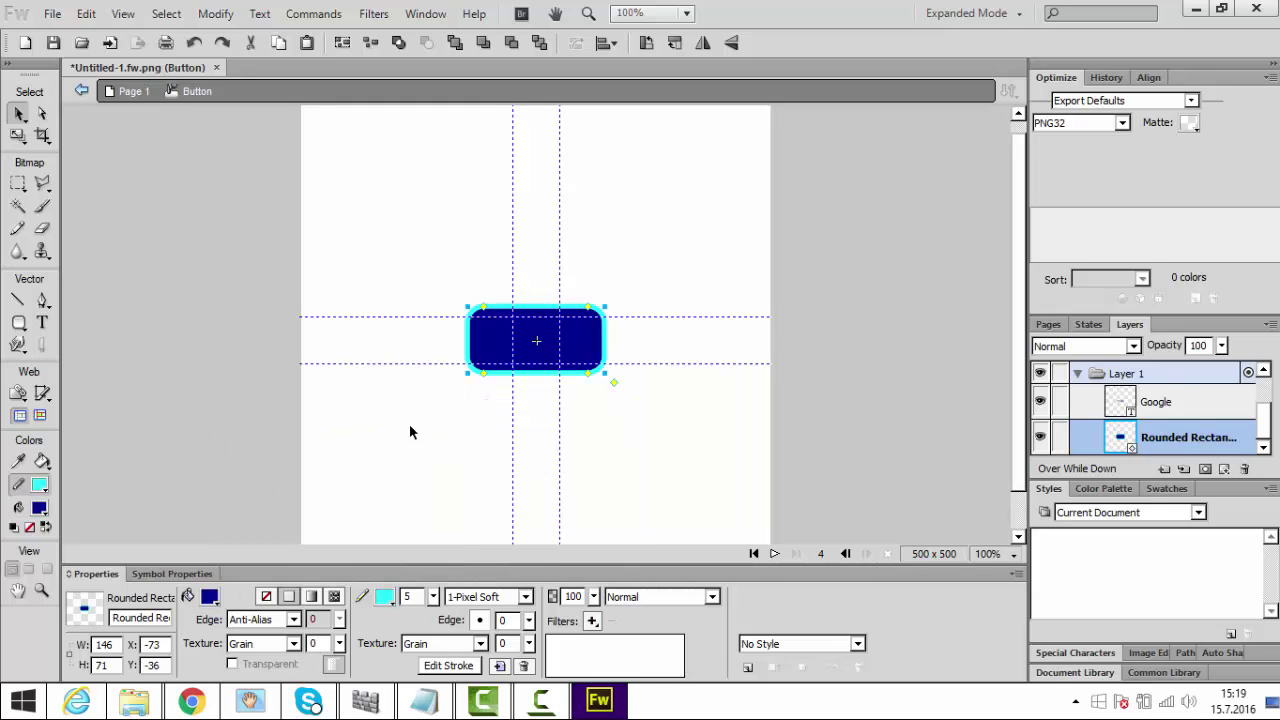
- Change the colour of the Over While Down state's Google label to white
{"action": "left_click", "coordinate": [556, 358]}
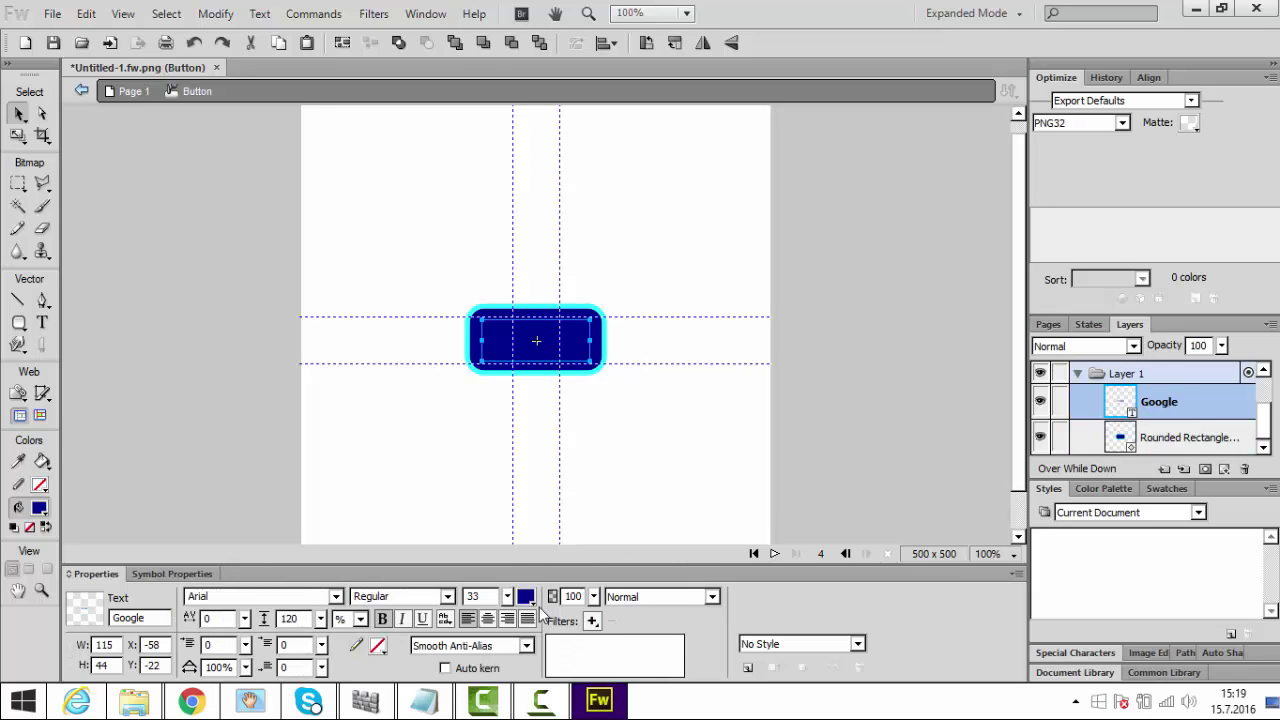
{"action": "left_click", "coordinate": [525, 596]}
{"action": "left_click", "coordinate": [483, 480]}
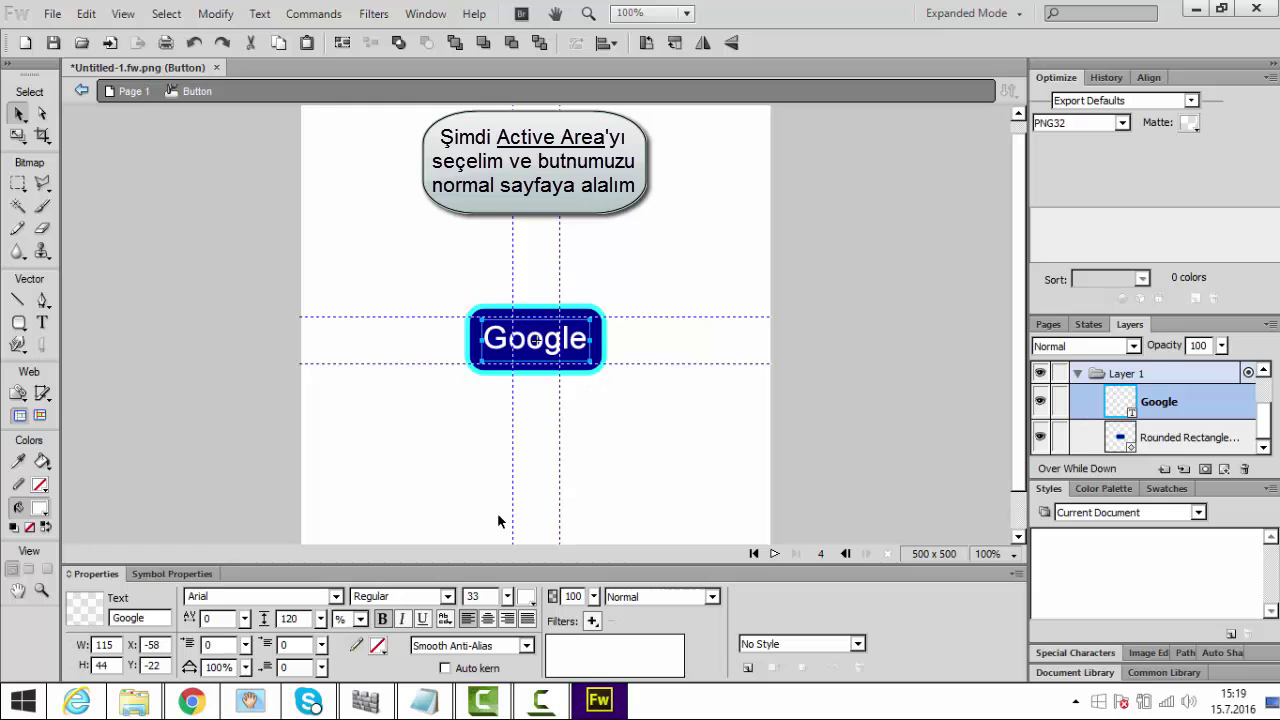
- Switch the button symbol to its Active Area state and return to Page 1
{"action": "left_click", "coordinate": [432, 432]}
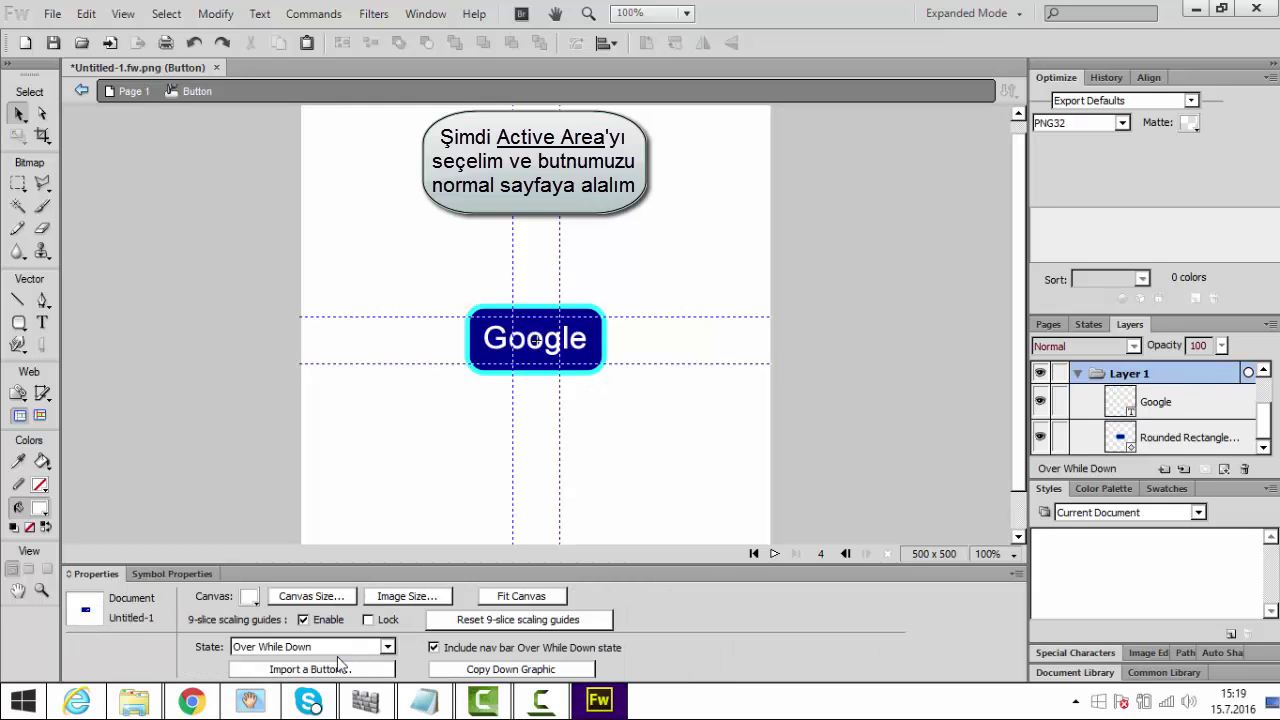
{"action": "left_click", "coordinate": [297, 647]}
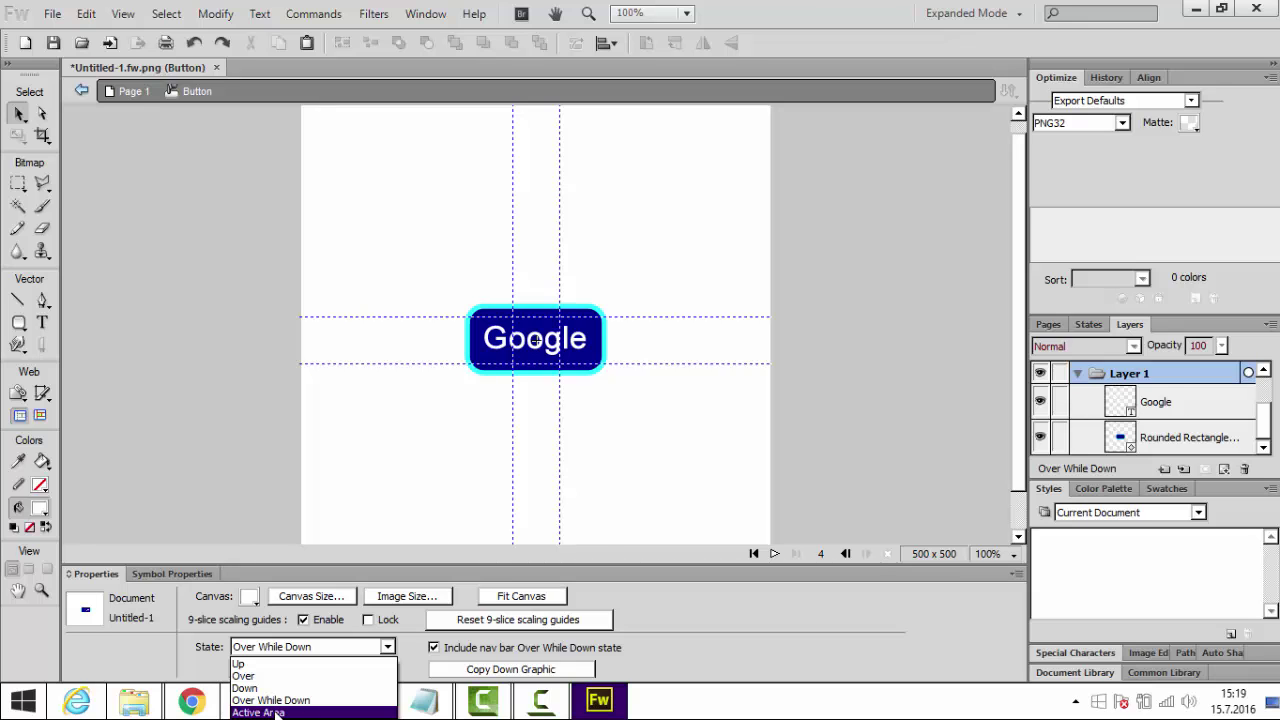
{"action": "left_click", "coordinate": [265, 712]}
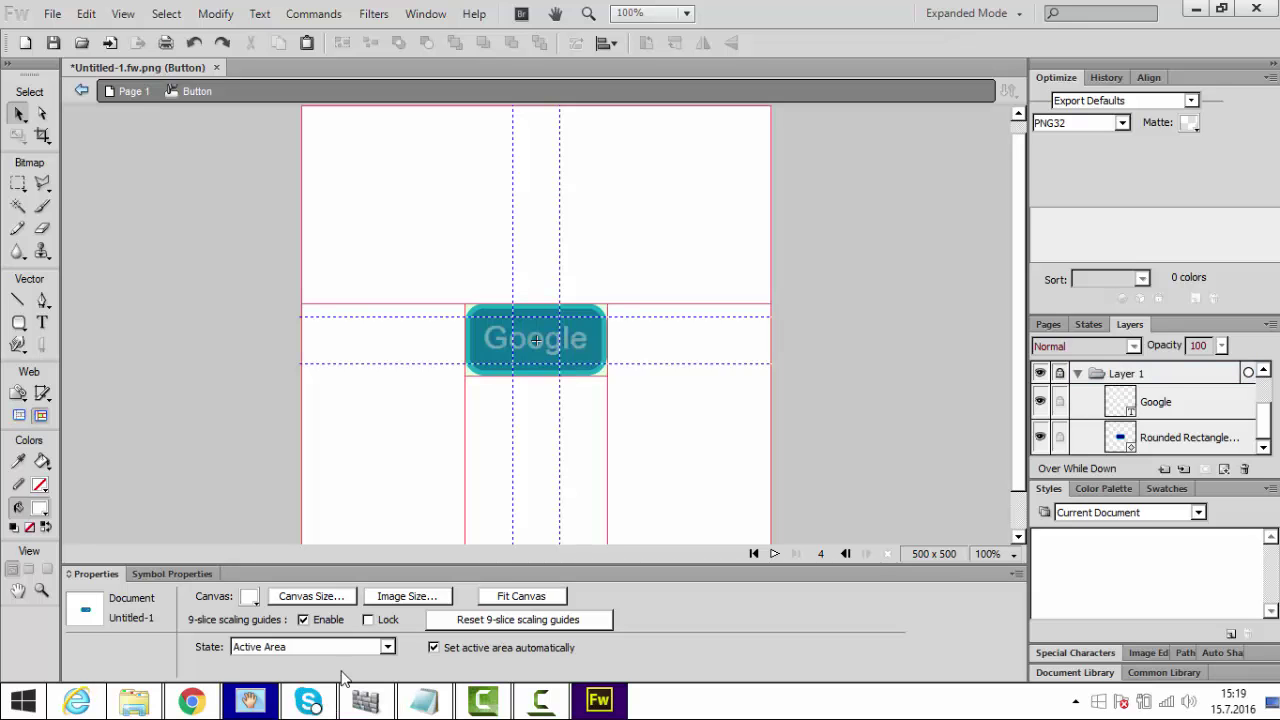
{"action": "left_click", "coordinate": [130, 93]}
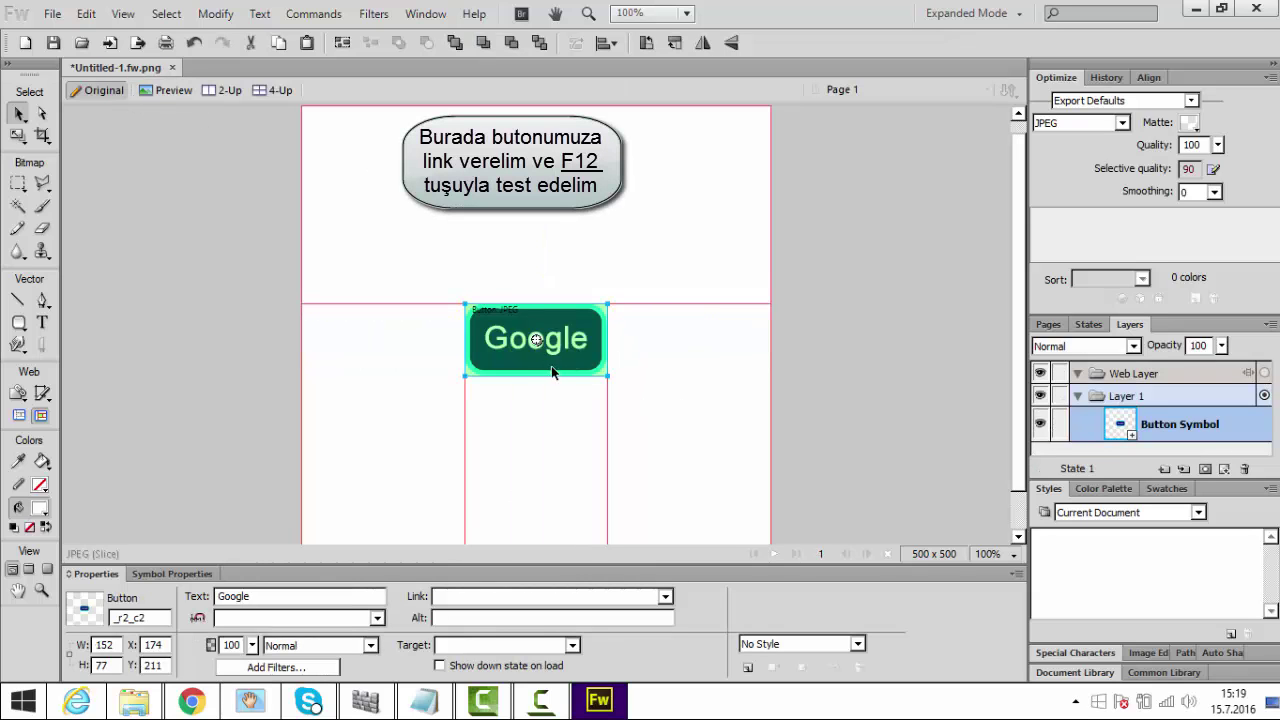
{"action": "left_click", "coordinate": [658, 390]}
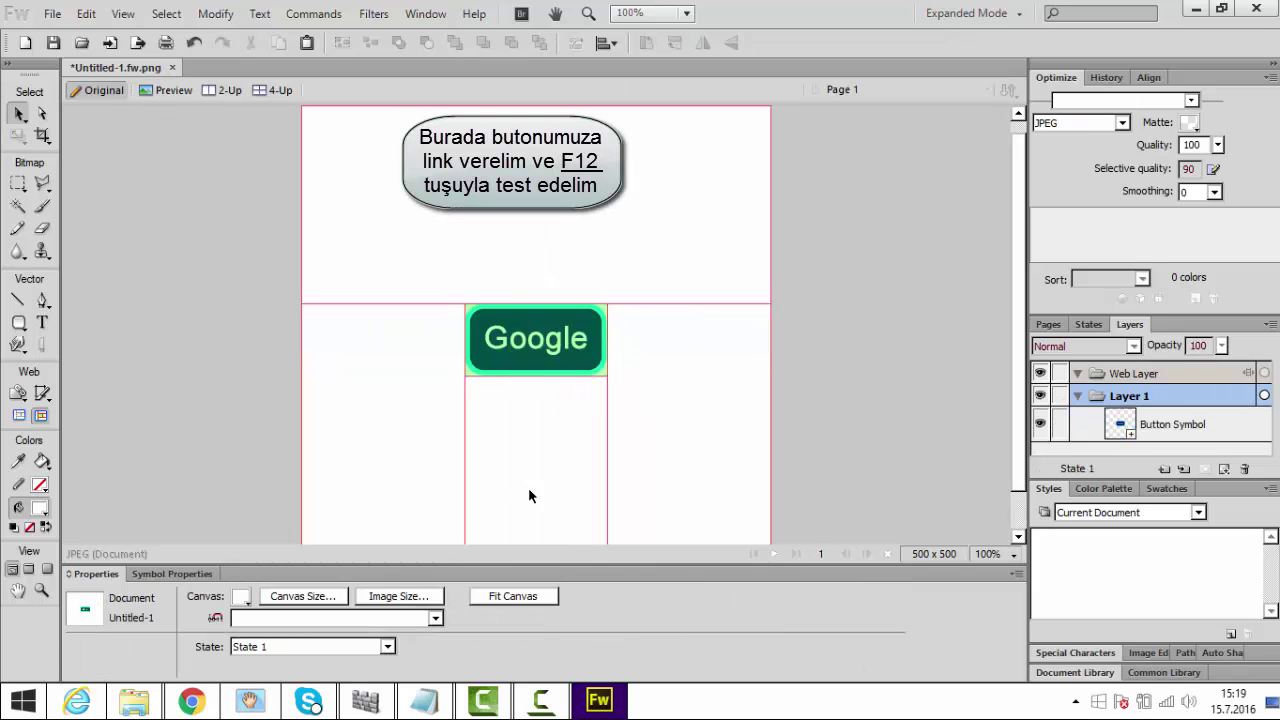
{"action": "left_click", "coordinate": [568, 354]}
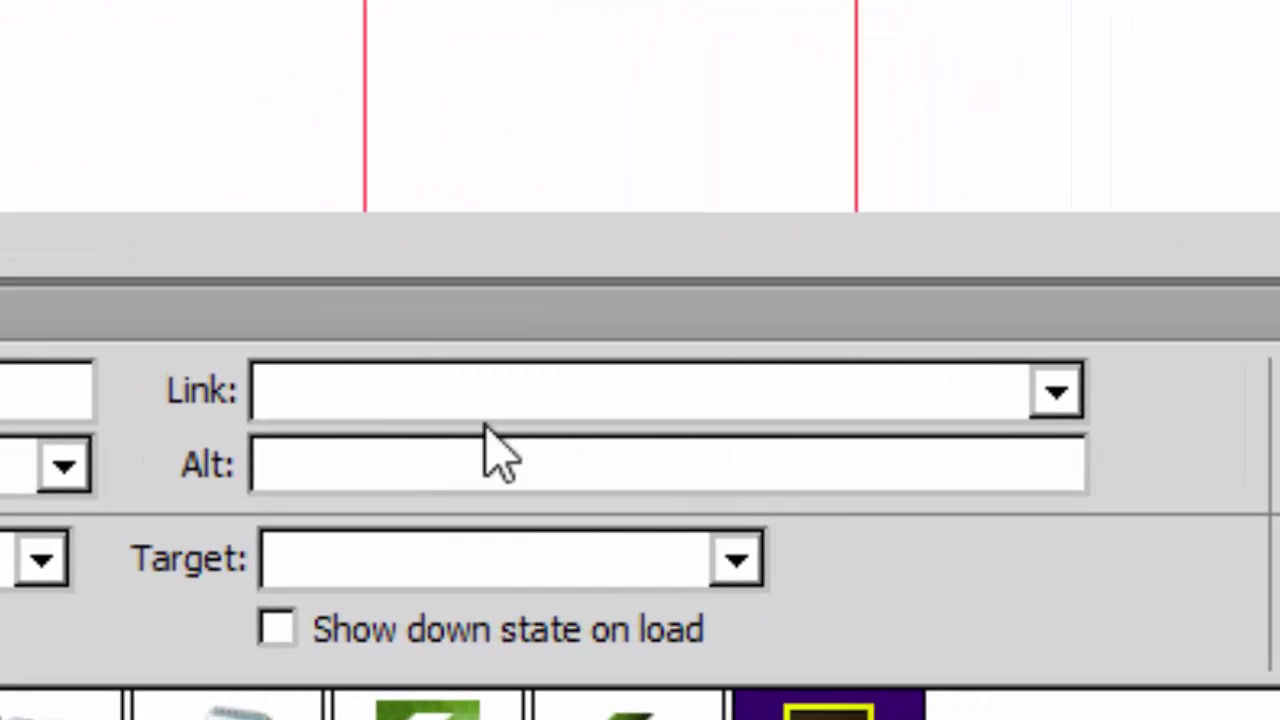
{"action": "left_click", "coordinate": [442, 409]}
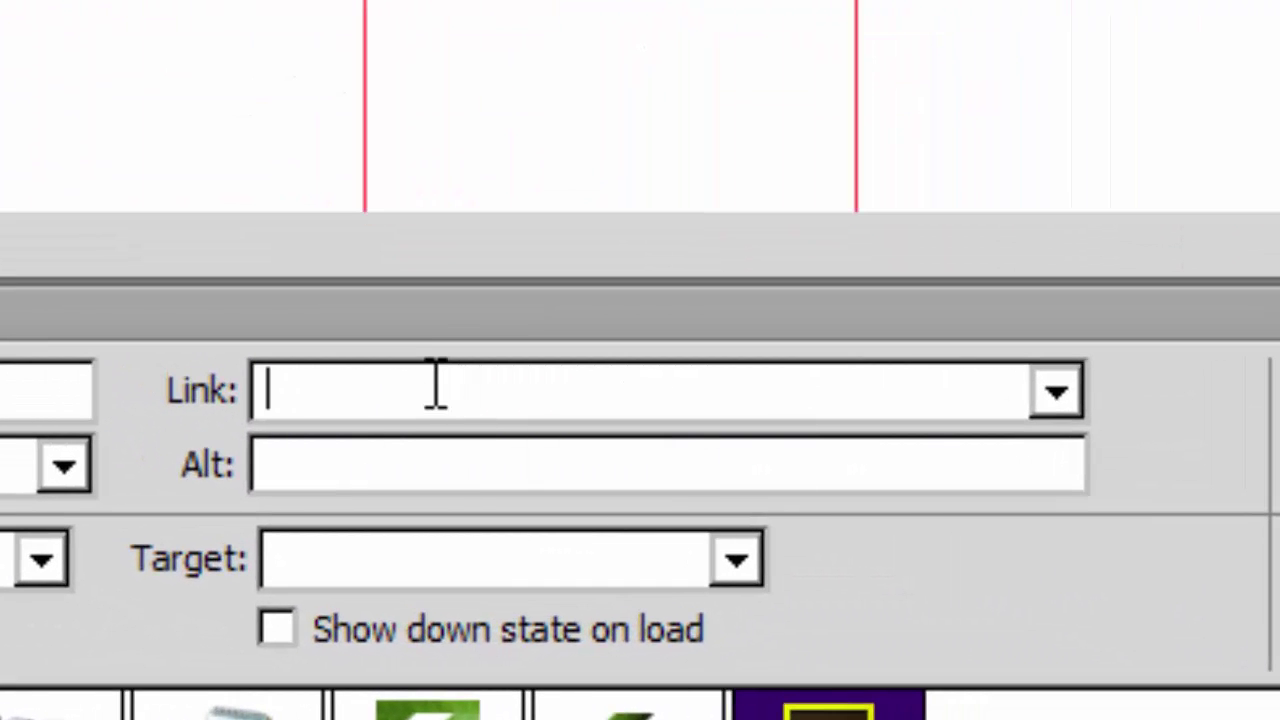
{"action": "type", "text": "ht"}
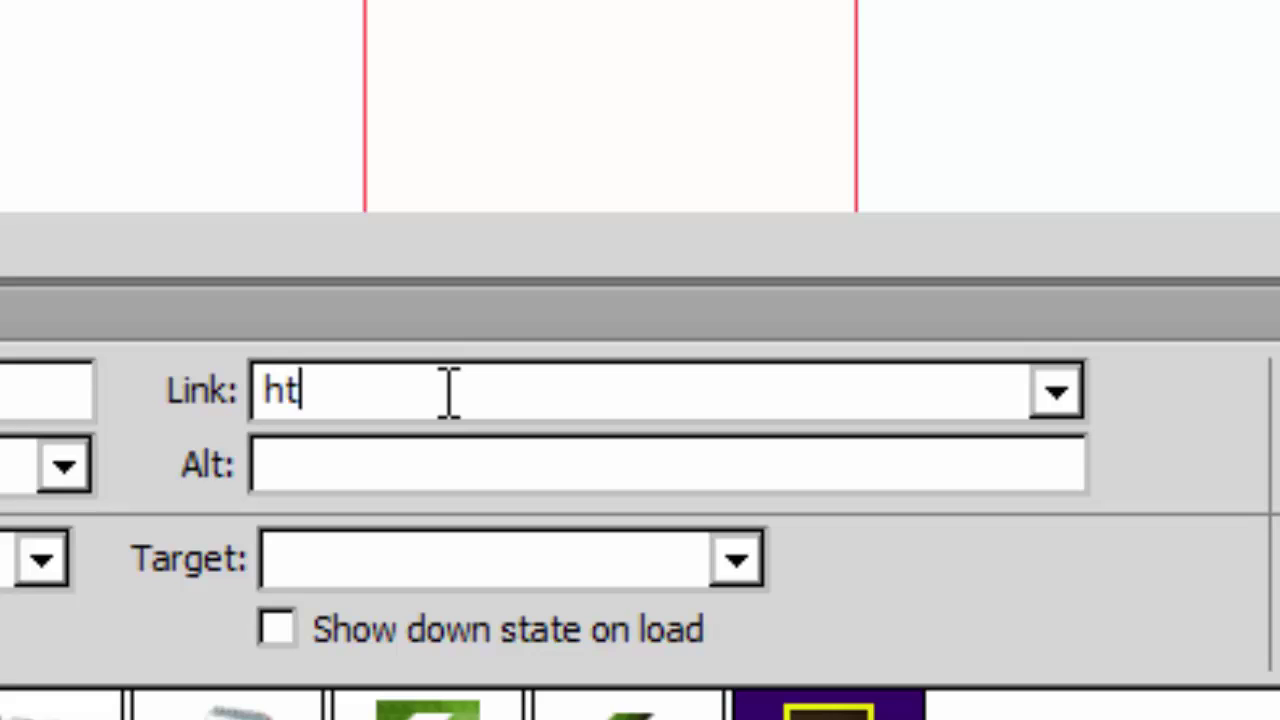
{"action": "type", "text": "tp://"}
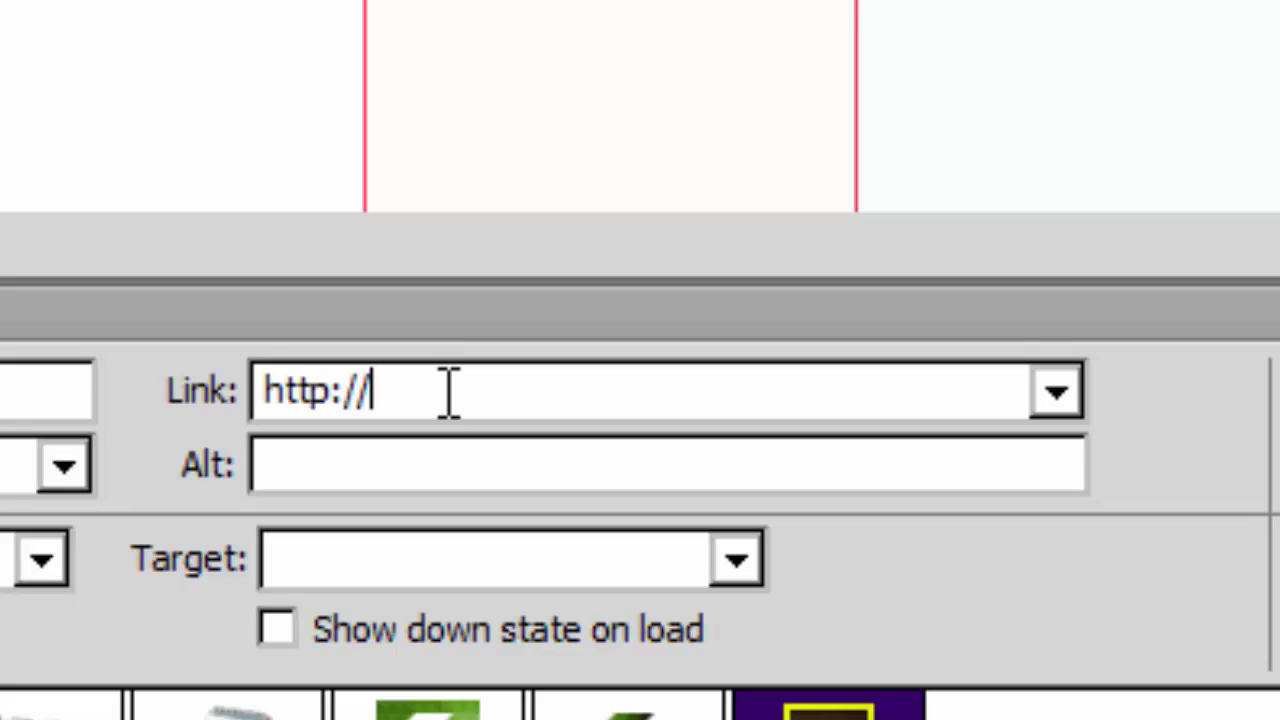
{"action": "type", "text": "www."}
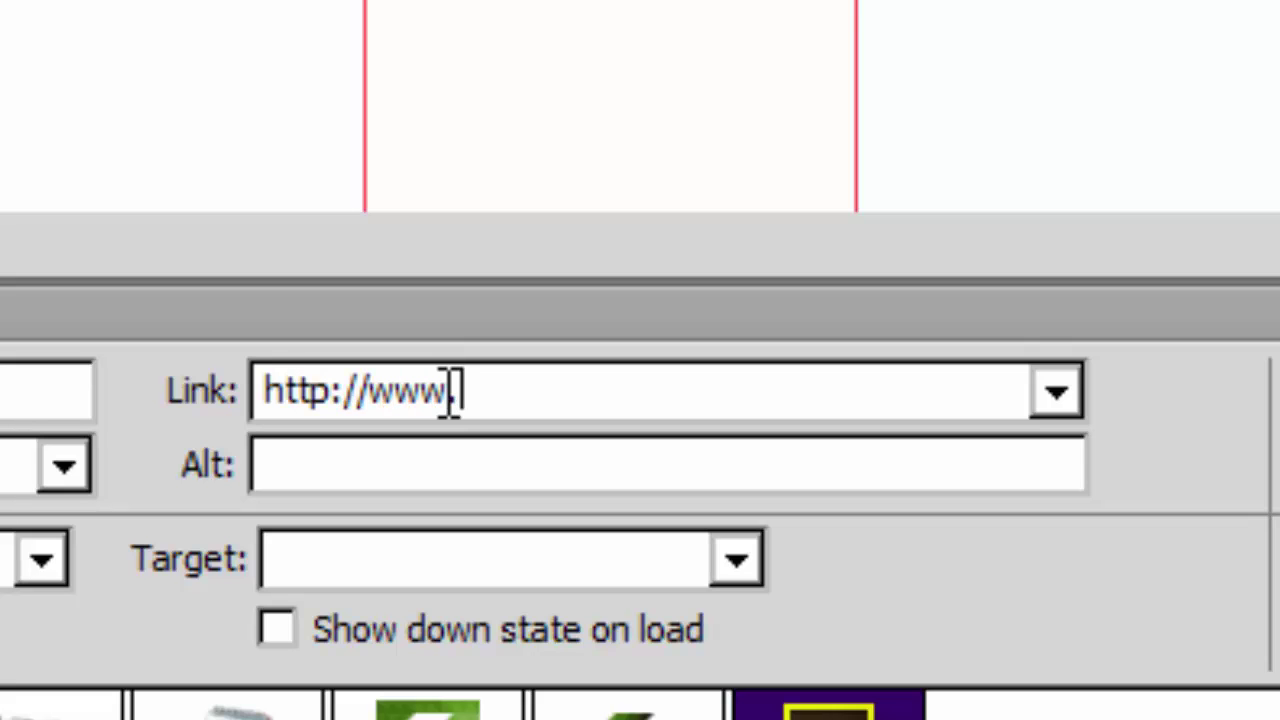
{"action": "type", "text": "google.c"}
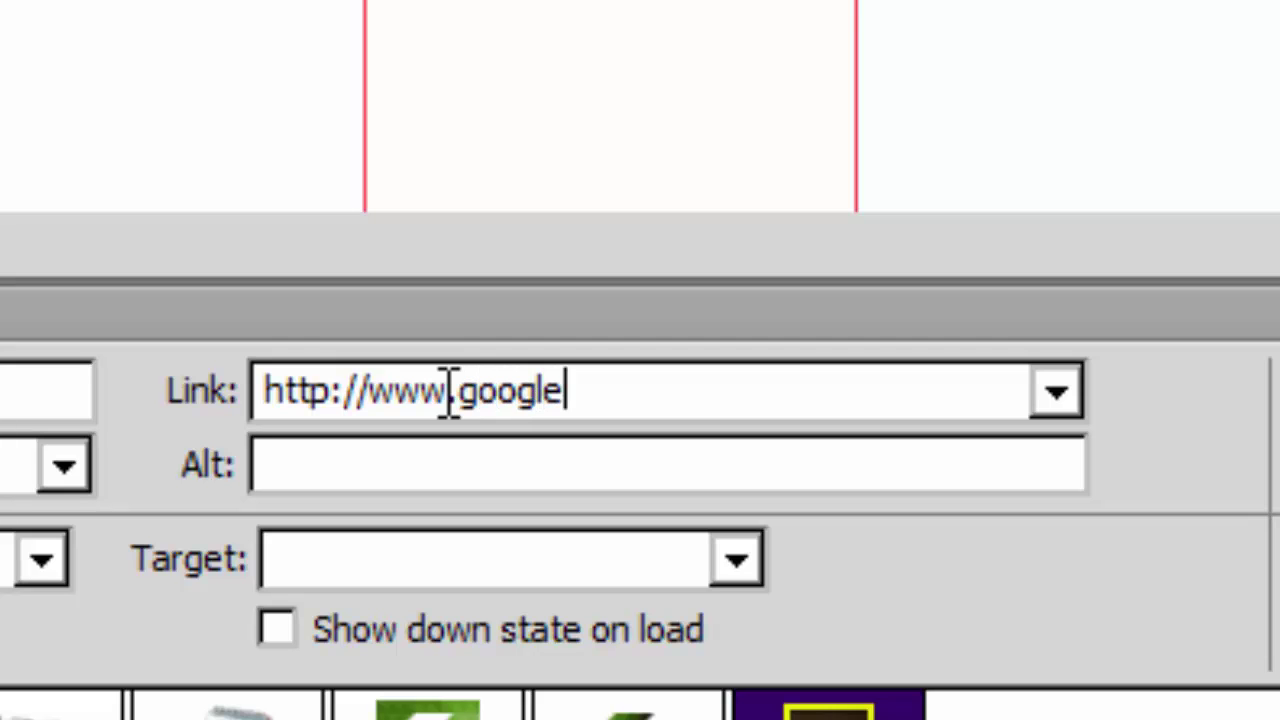
{"action": "type", "text": "om"}
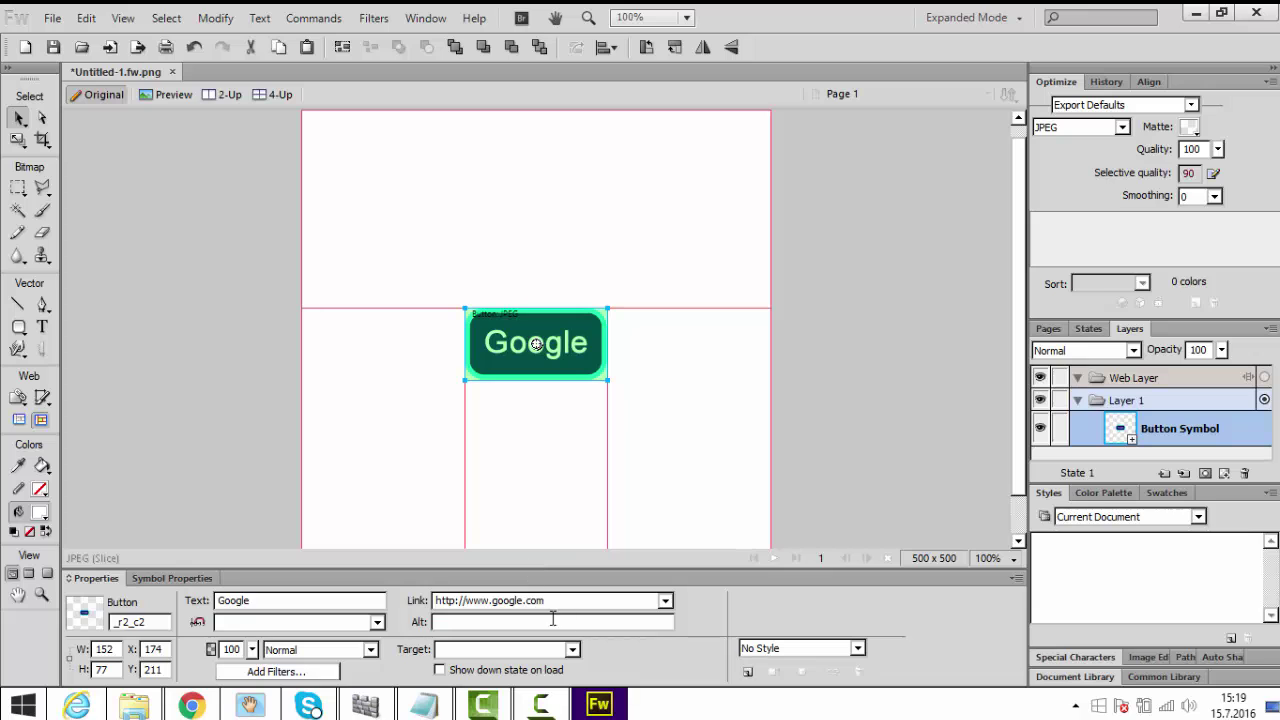
{"action": "left_click", "coordinate": [589, 469]}
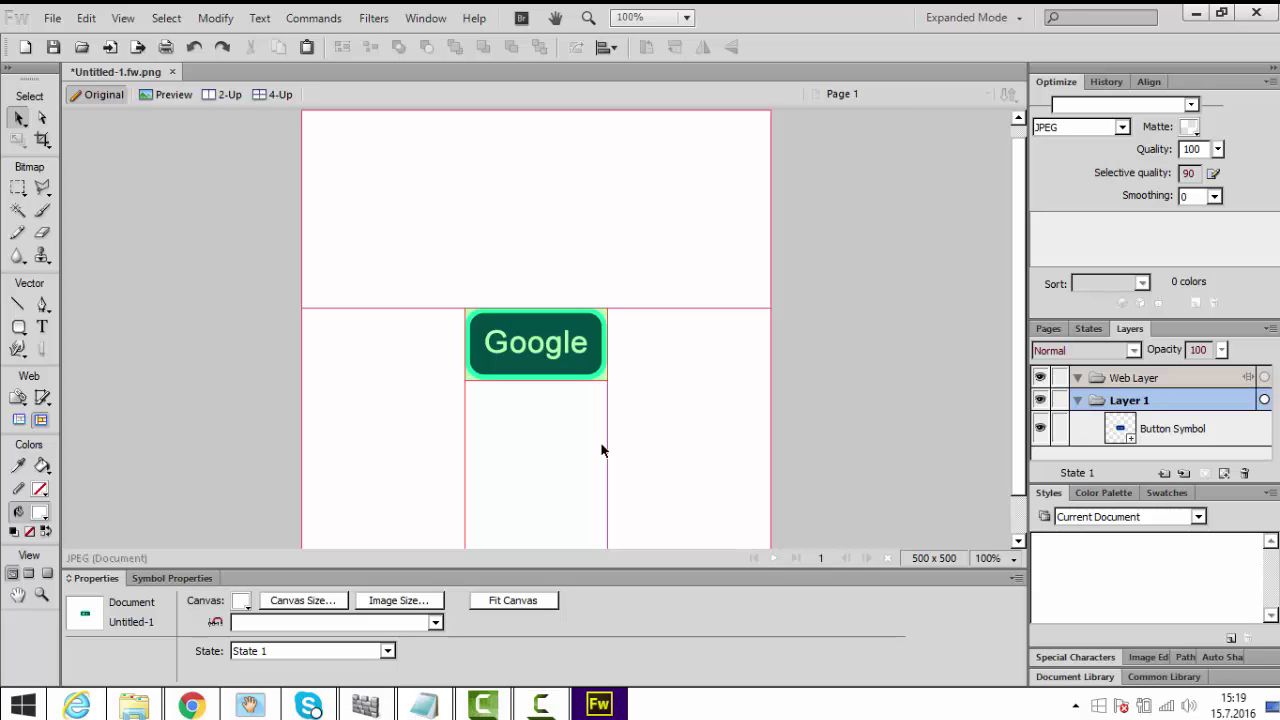
- Preview the page in the browser, test the Google button's link, and return to Fireworks
{"action": "key", "text": "F12"}
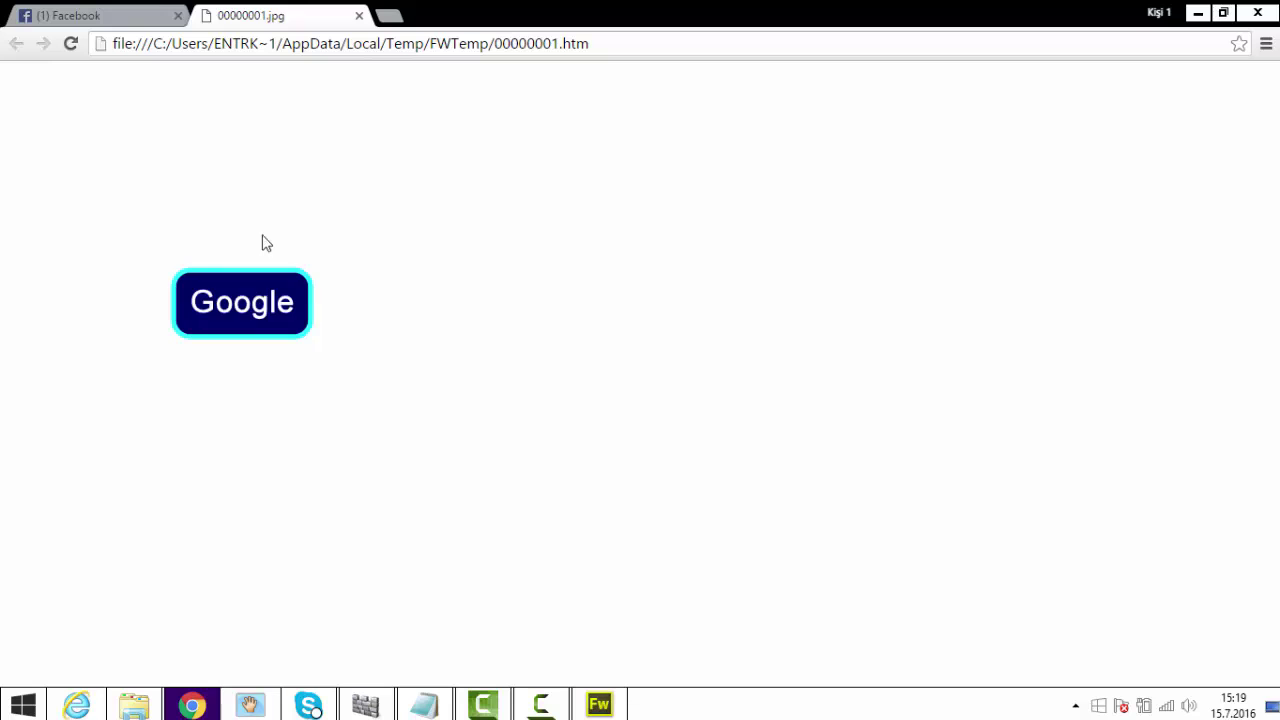
{"action": "left_click", "coordinate": [245, 314]}
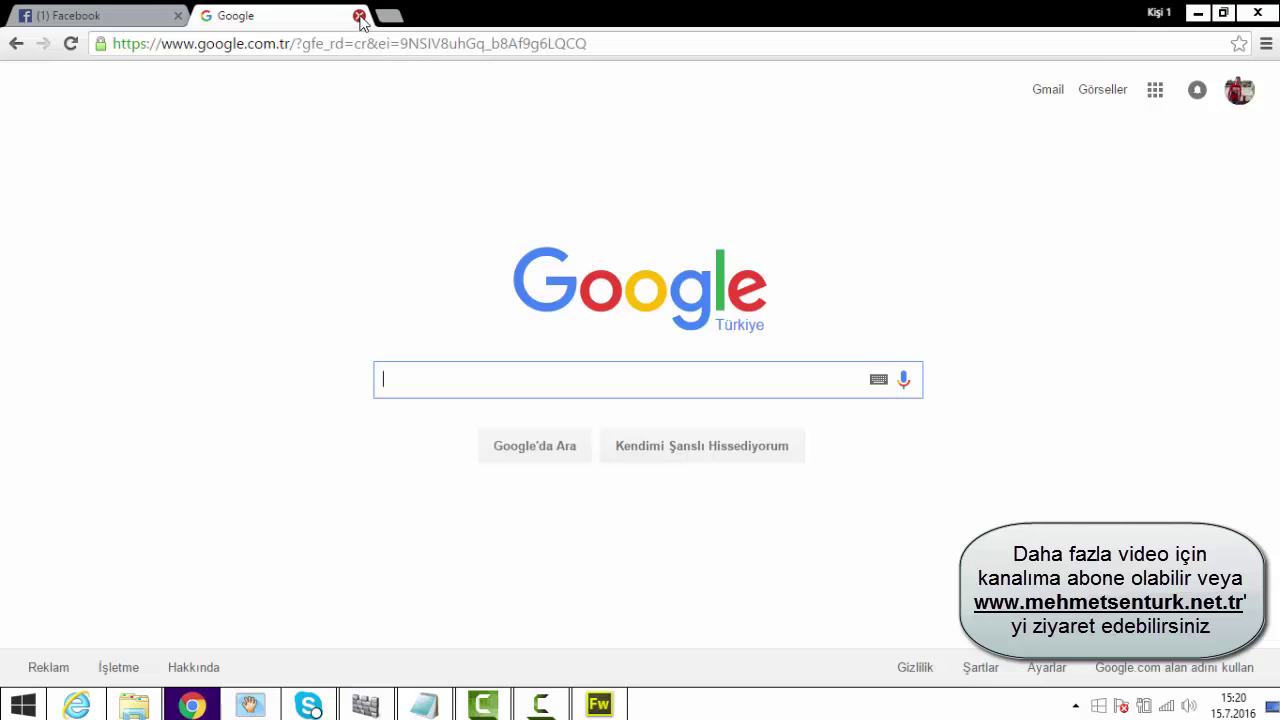
{"action": "left_click", "coordinate": [1199, 14]}
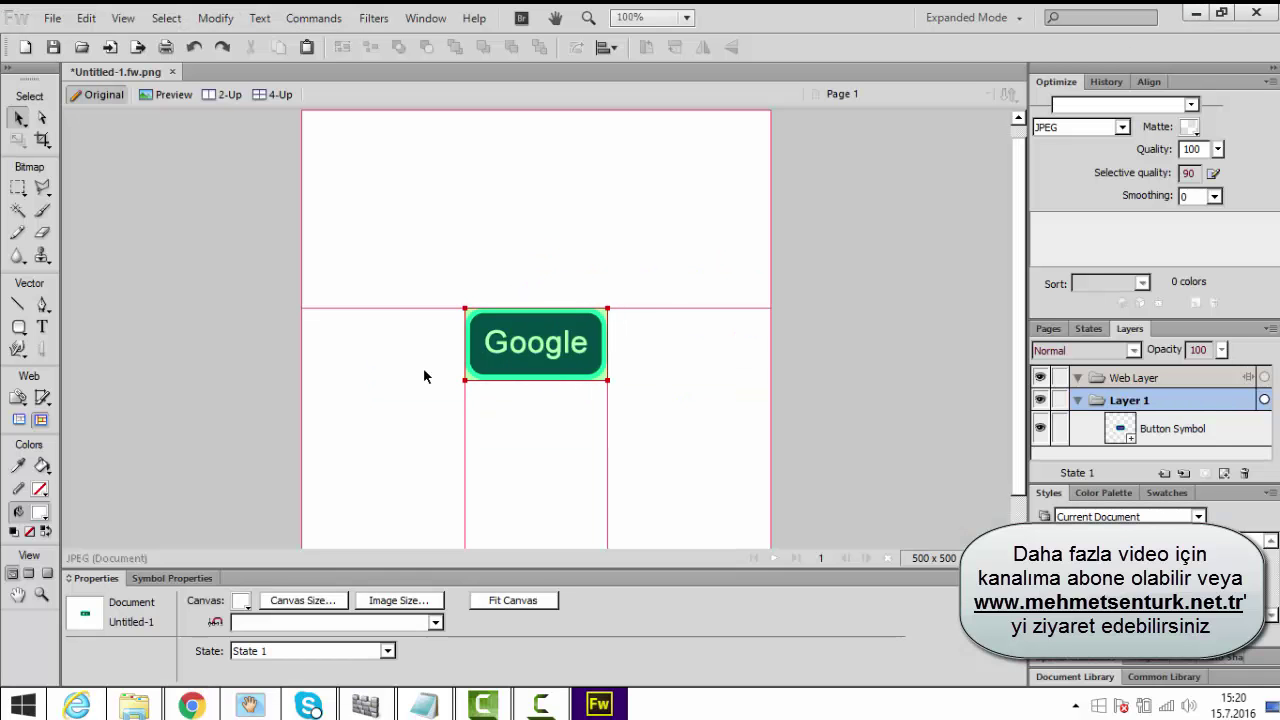